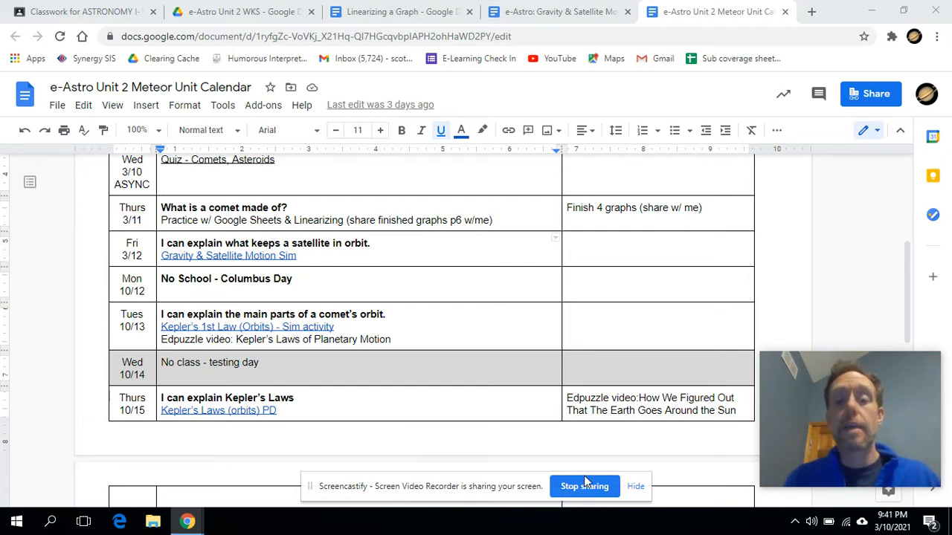
Open the Linearizing a Graph document from the e-Astro Unit 2 WKS Drive folder and look over its data tables
{"action": "left_click", "coordinate": [105, 13]}
{"action": "left_click", "coordinate": [236, 12]}
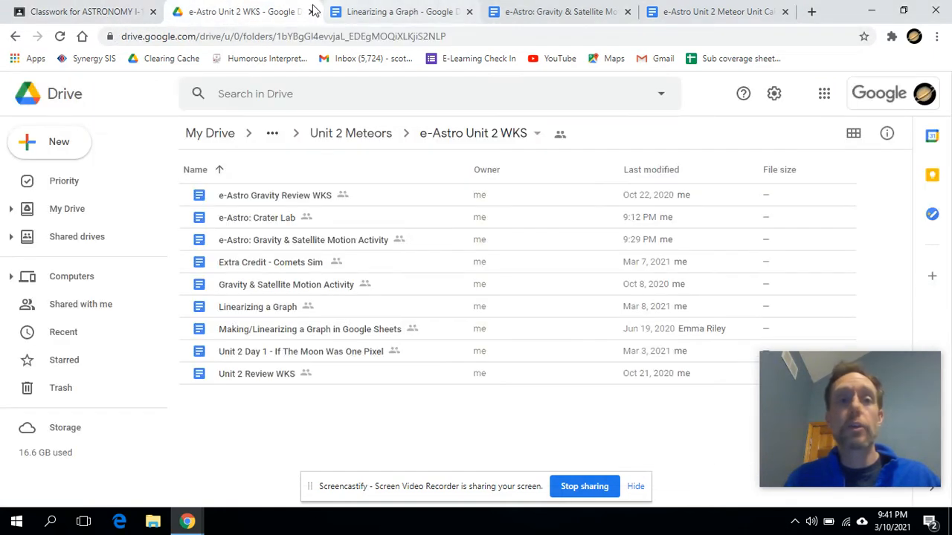
{"action": "double_click", "coordinate": [272, 306]}
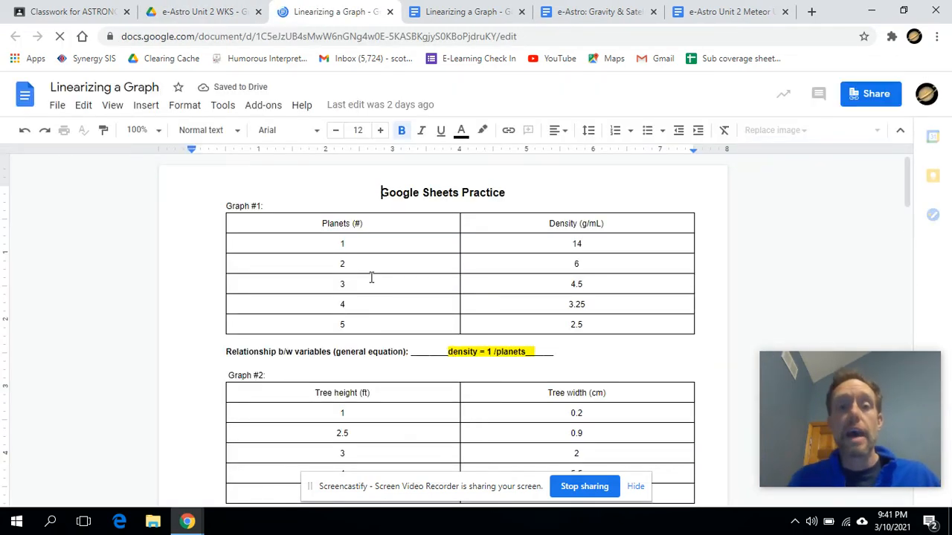
{"action": "scroll", "coordinate": [375, 281], "scroll_direction": "down", "scroll_amount": 4}
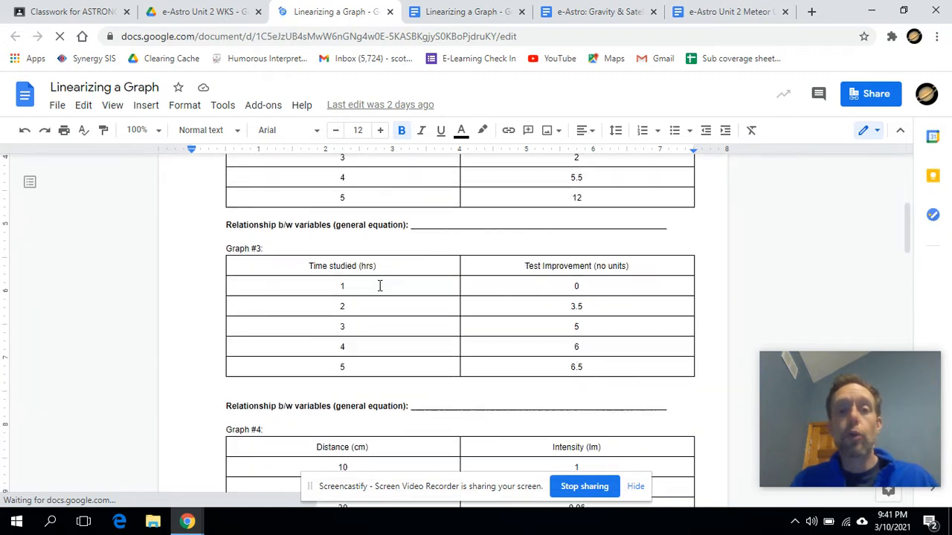
{"action": "scroll", "coordinate": [379, 285], "scroll_direction": "up", "scroll_amount": 5}
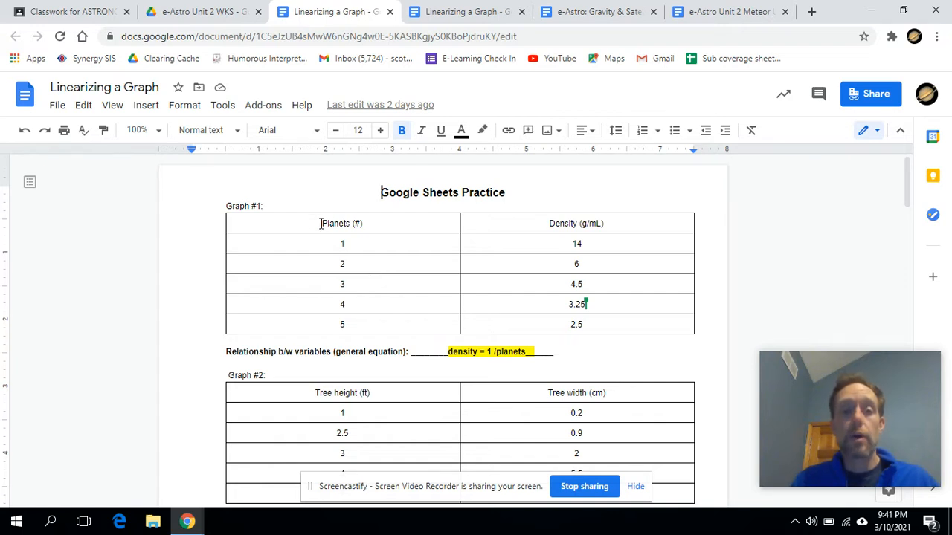
Copy the whole Graph #1 table of Planets (#) and Density (g/mL), including its header row
{"action": "left_click_drag", "start_coordinate": [321, 223], "coordinate": [548, 281]}
{"action": "right_click", "coordinate": [554, 246]}
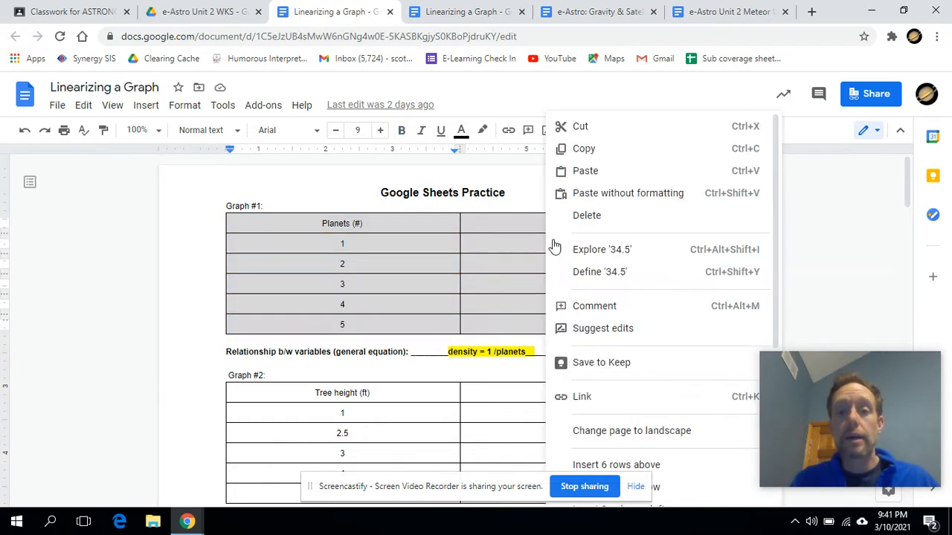
{"action": "left_click", "coordinate": [603, 151]}
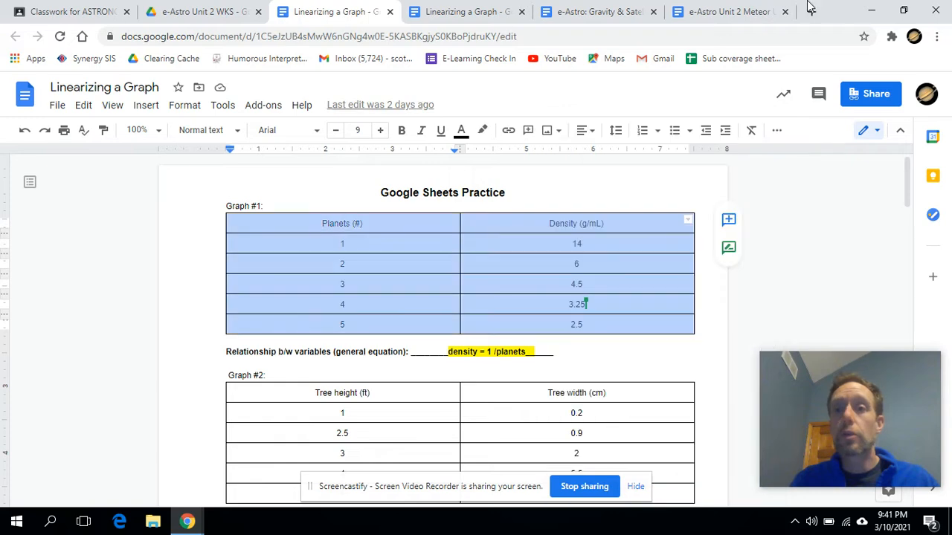
Create a blank Google Sheets spreadsheet in a new browser tab
{"action": "left_click", "coordinate": [810, 11]}
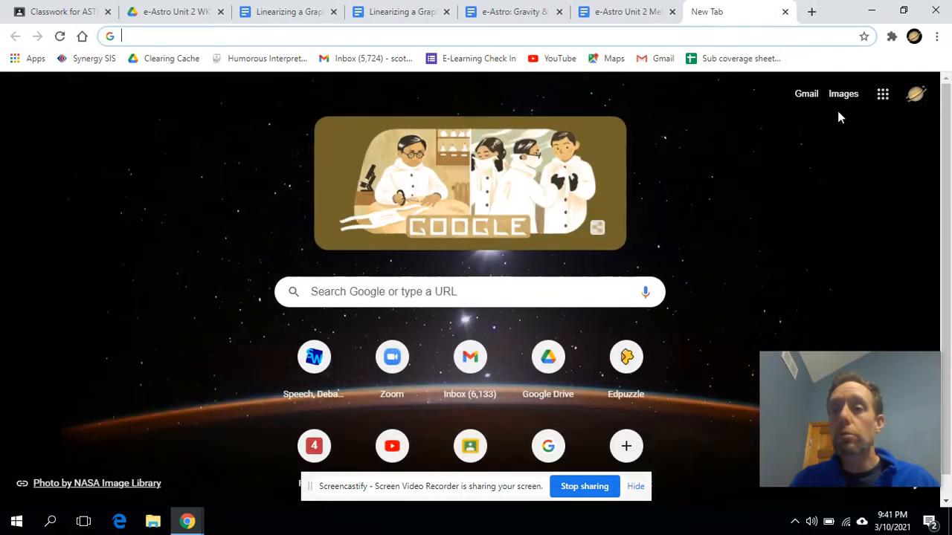
{"action": "left_click", "coordinate": [882, 95]}
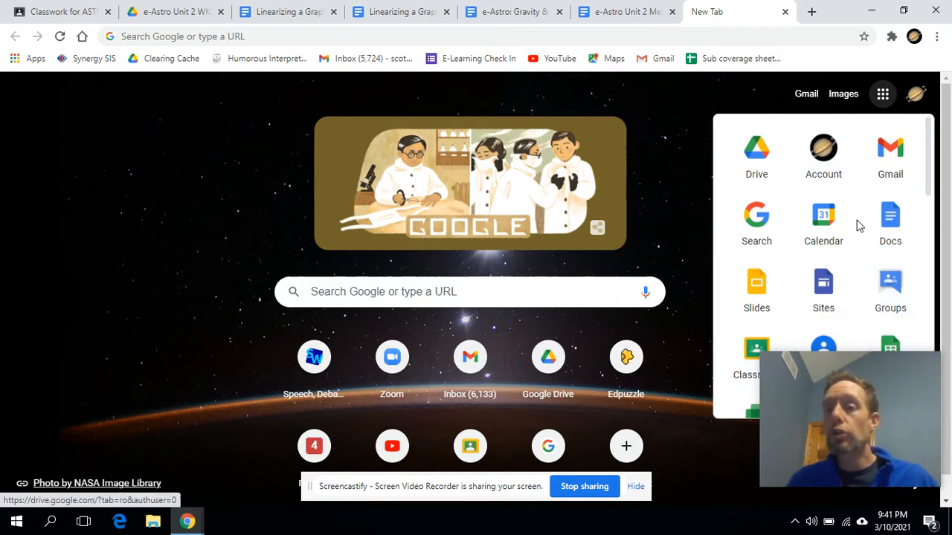
{"action": "left_click", "coordinate": [891, 344]}
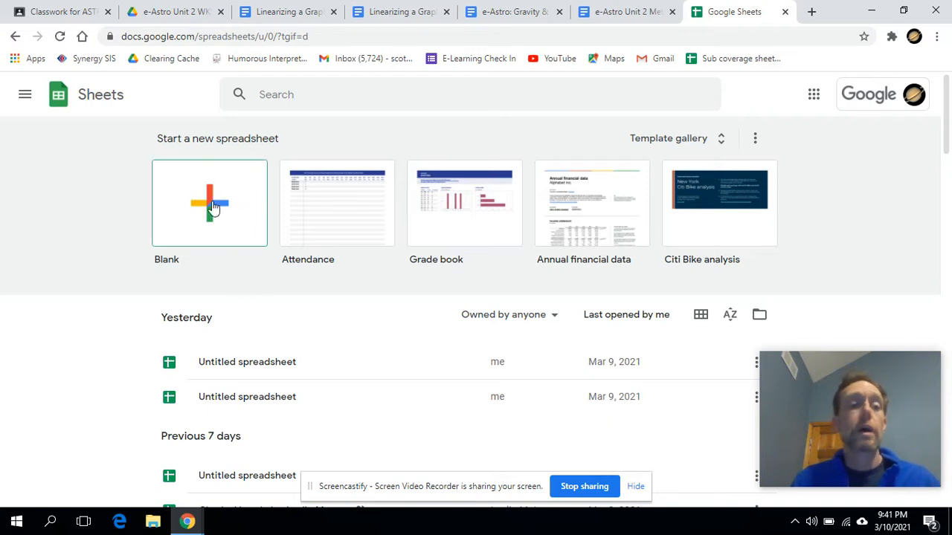
{"action": "left_click", "coordinate": [213, 207]}
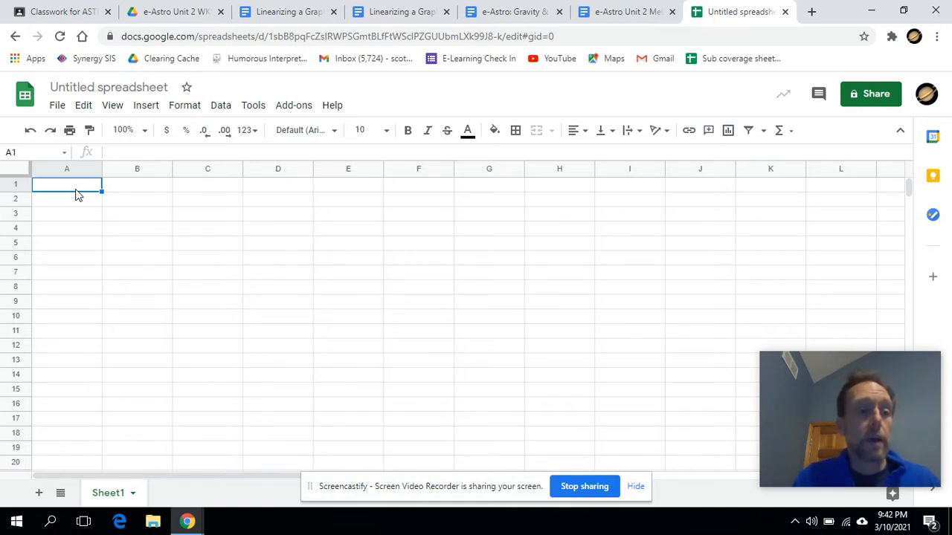
Paste the copied table starting at cell A1 and delete the empty row above its headers
{"action": "right_click", "coordinate": [82, 185]}
{"action": "left_click", "coordinate": [125, 173]}
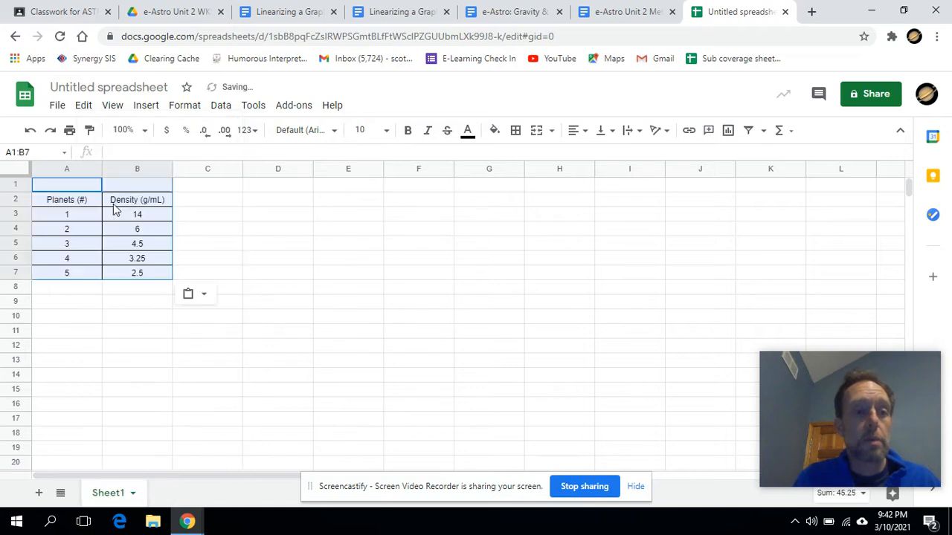
{"action": "left_click", "coordinate": [205, 187]}
{"action": "left_click_drag", "start_coordinate": [79, 187], "coordinate": [136, 188]}
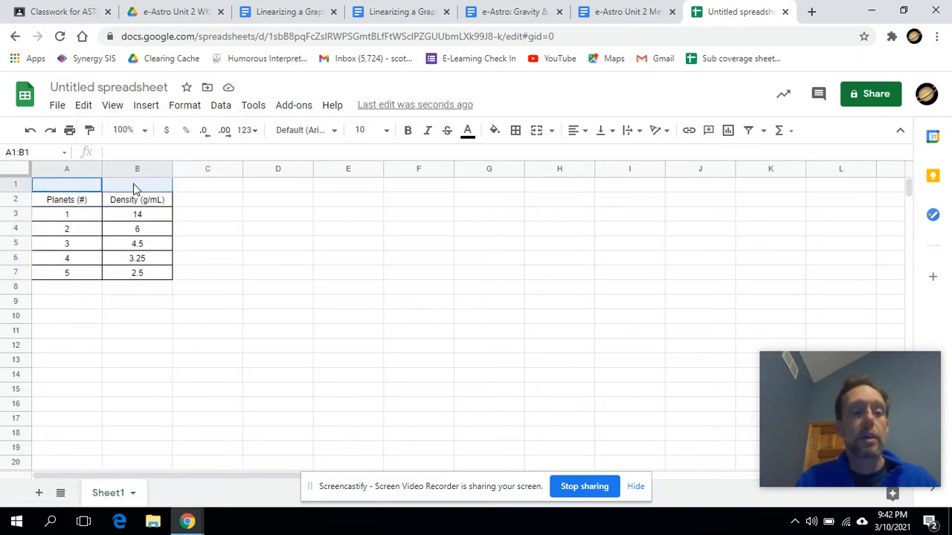
{"action": "right_click", "coordinate": [137, 187]}
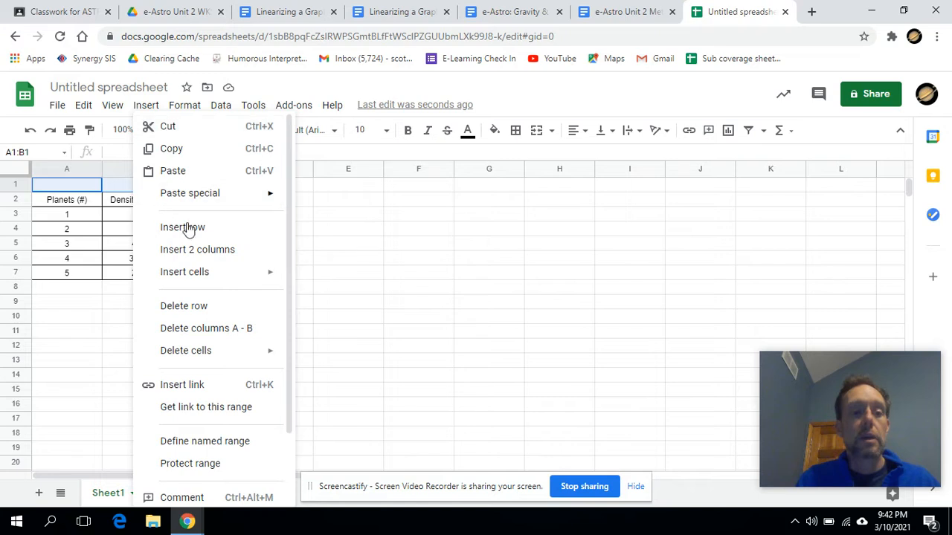
{"action": "left_click", "coordinate": [196, 308]}
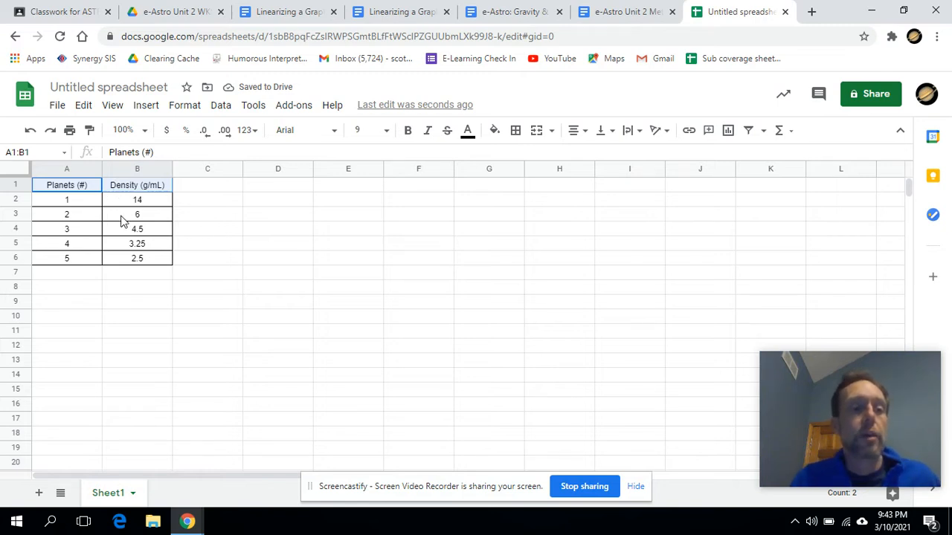
Insert a scatter chart from the planets and density data in A1:B6
{"action": "left_click", "coordinate": [81, 215]}
{"action": "left_click_drag", "start_coordinate": [74, 188], "coordinate": [141, 253]}
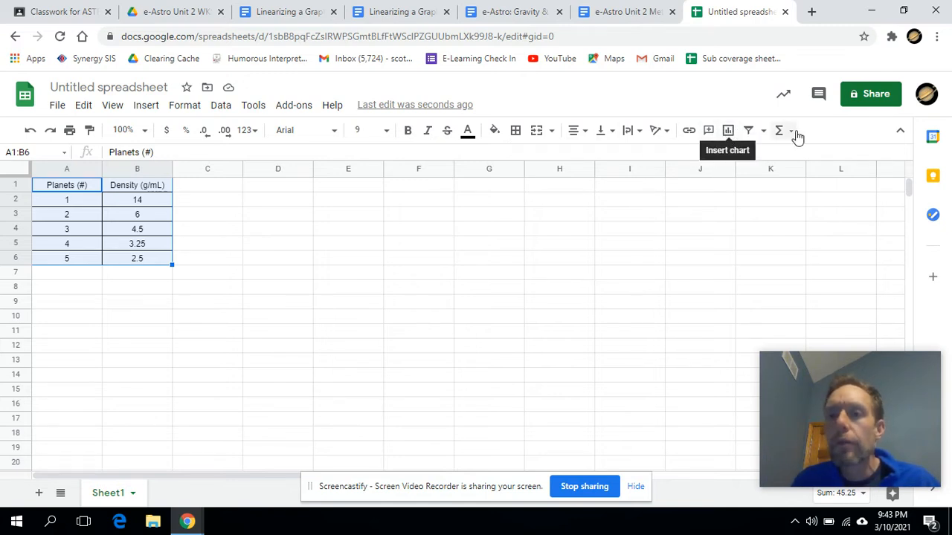
{"action": "left_click", "coordinate": [729, 131]}
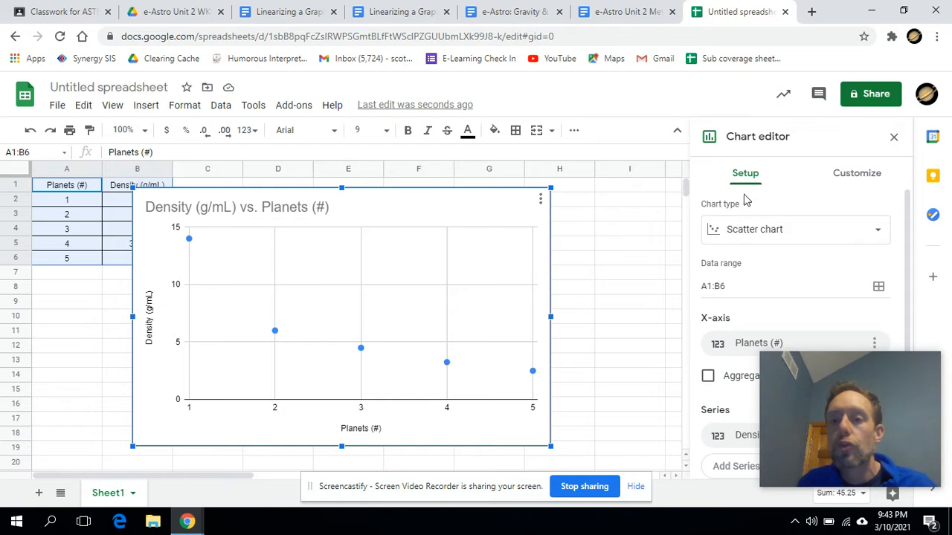
{"action": "left_click", "coordinate": [878, 235]}
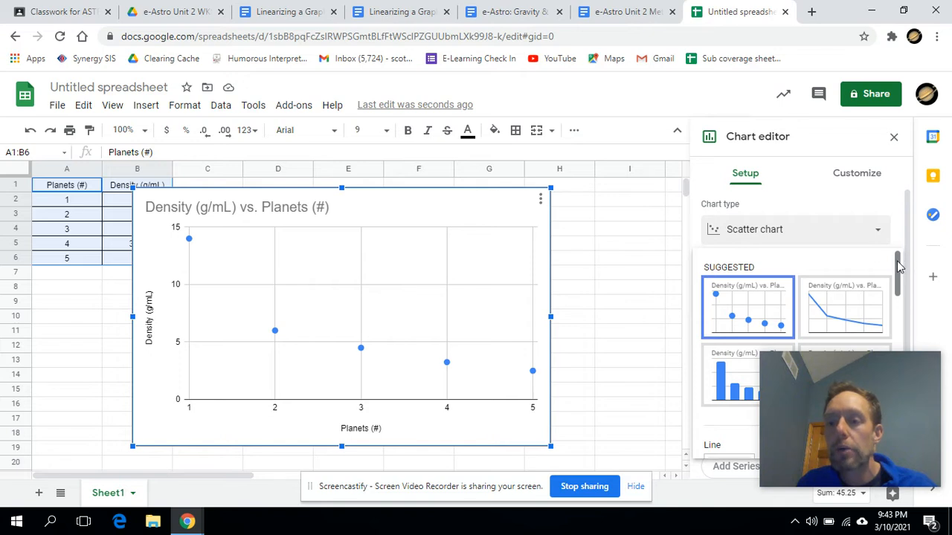
{"action": "left_click_drag", "start_coordinate": [898, 266], "coordinate": [897, 271]}
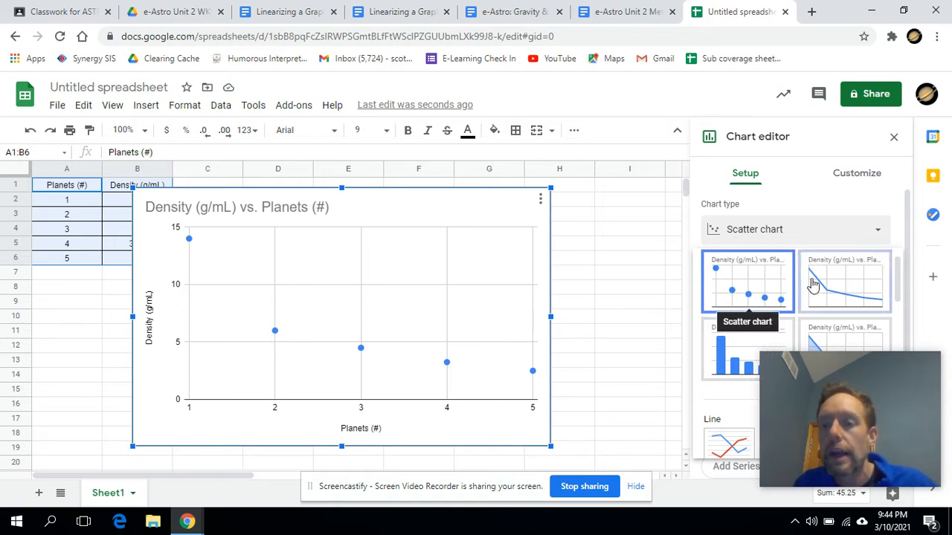
{"action": "left_click", "coordinate": [761, 283]}
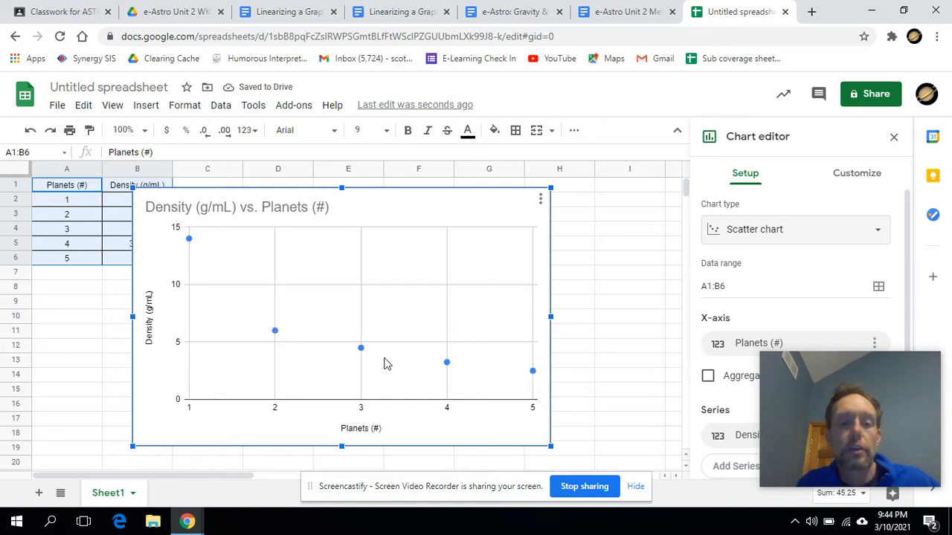
Try the line chart and column chart types on the density graph, and return it to a scatter chart
{"action": "left_click", "coordinate": [861, 248]}
{"action": "left_click", "coordinate": [862, 301]}
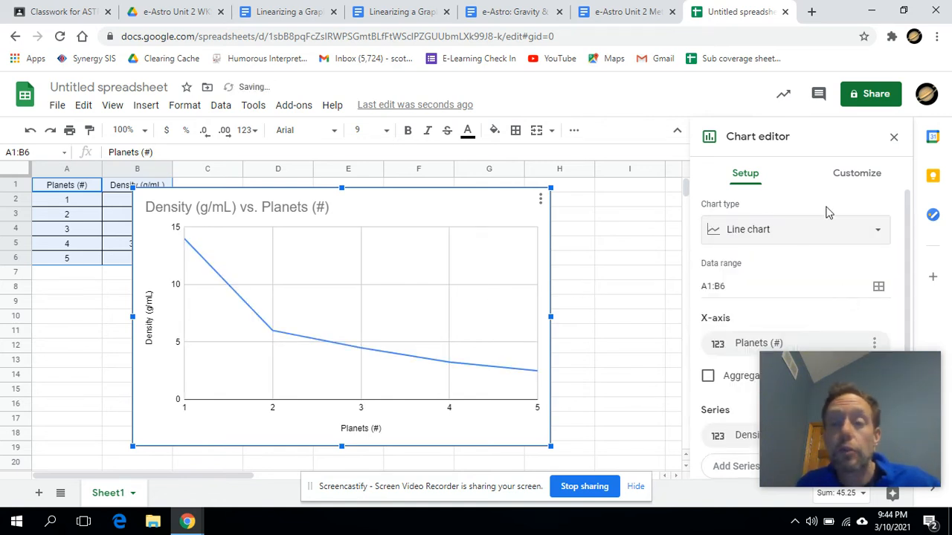
{"action": "left_click", "coordinate": [881, 232]}
{"action": "left_click", "coordinate": [718, 385]}
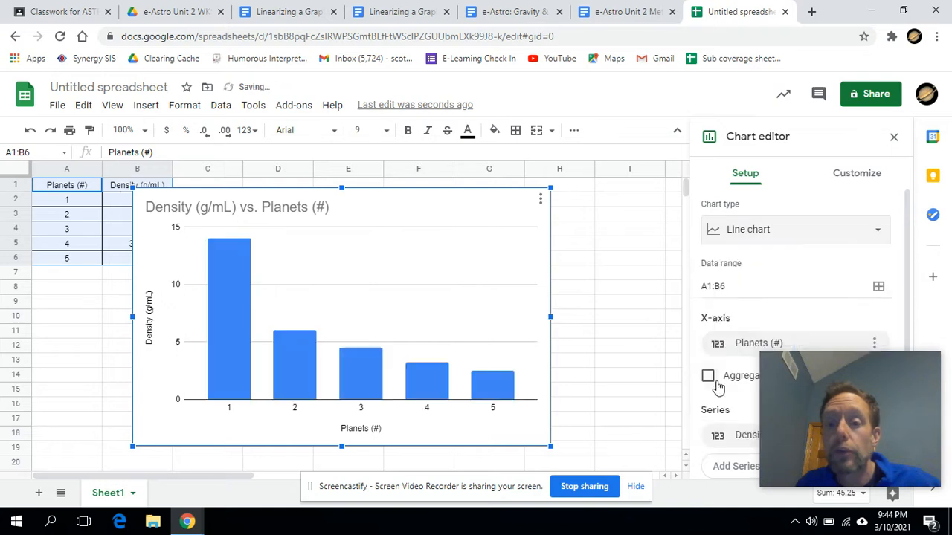
{"action": "left_click", "coordinate": [796, 235]}
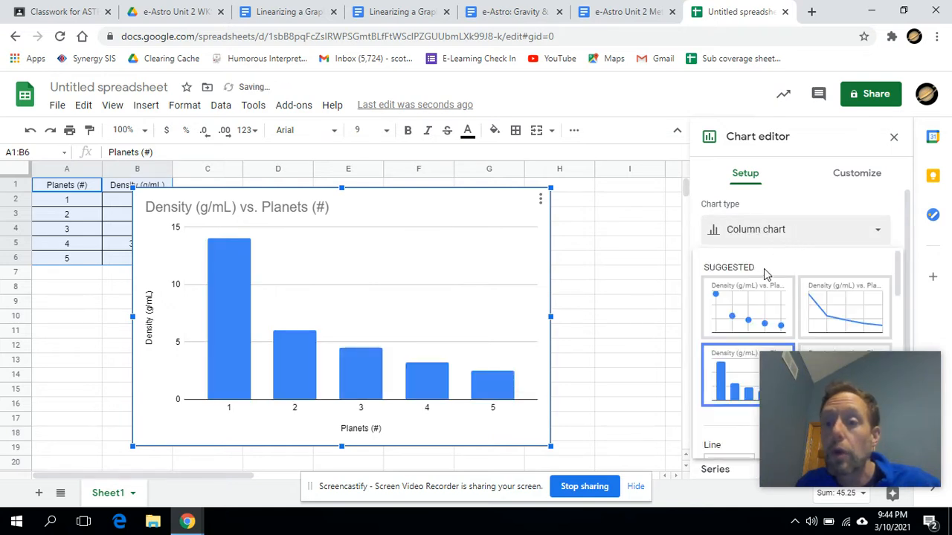
{"action": "left_click", "coordinate": [750, 301]}
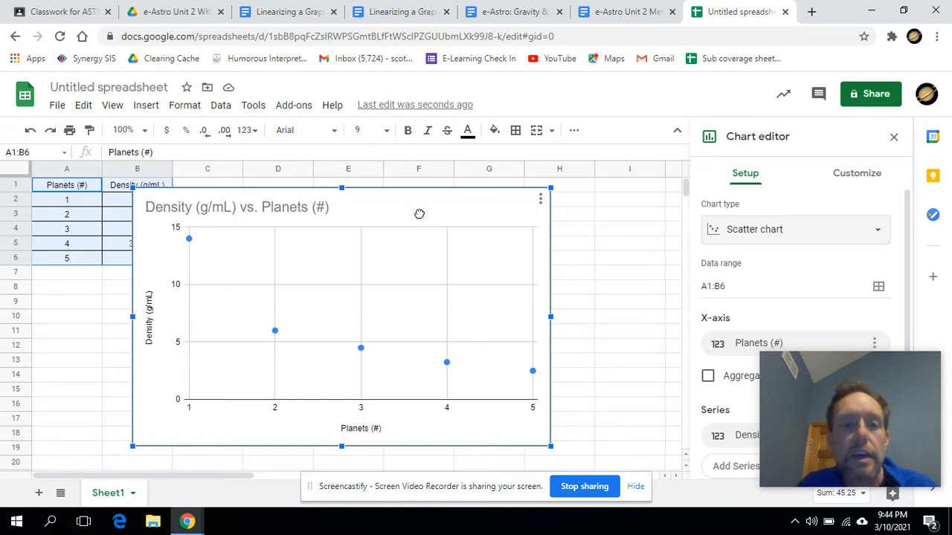
Move the scatter chart beside the data table so it no longer covers columns A and B, and deselect it
{"action": "left_click_drag", "start_coordinate": [420, 214], "coordinate": [466, 204]}
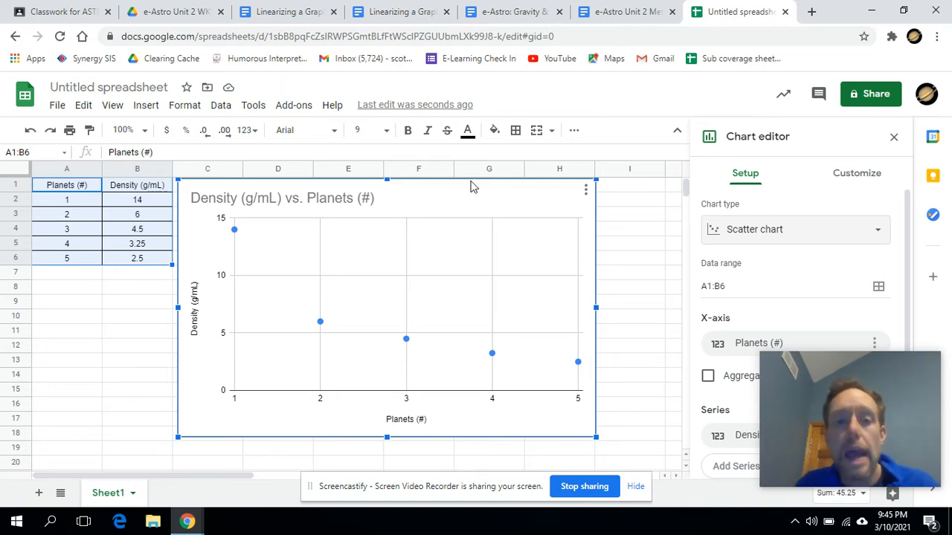
{"action": "mouse_move", "coordinate": [477, 195]}
{"action": "left_mouse_down"}
{"action": "mouse_move", "coordinate": [506, 198]}
{"action": "mouse_move", "coordinate": [468, 193]}
{"action": "left_mouse_up"}
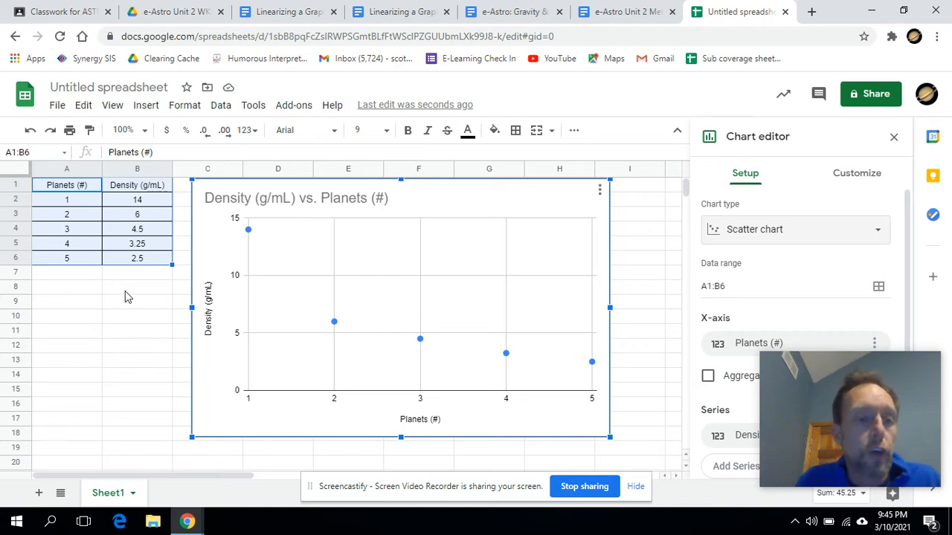
{"action": "left_click", "coordinate": [149, 294]}
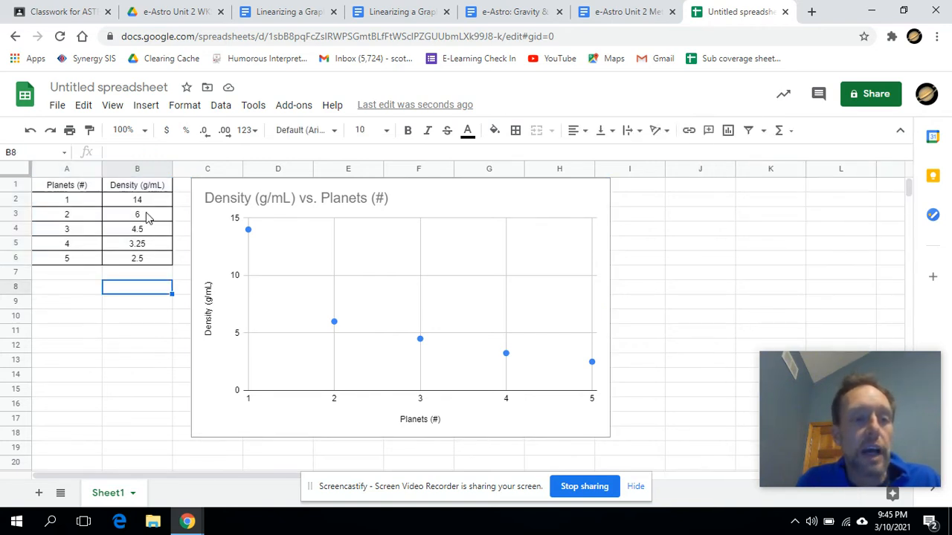
Copy the Density (g/mL) column in B1:B6 and paste it starting at cell B9
{"action": "left_click_drag", "start_coordinate": [146, 192], "coordinate": [155, 258]}
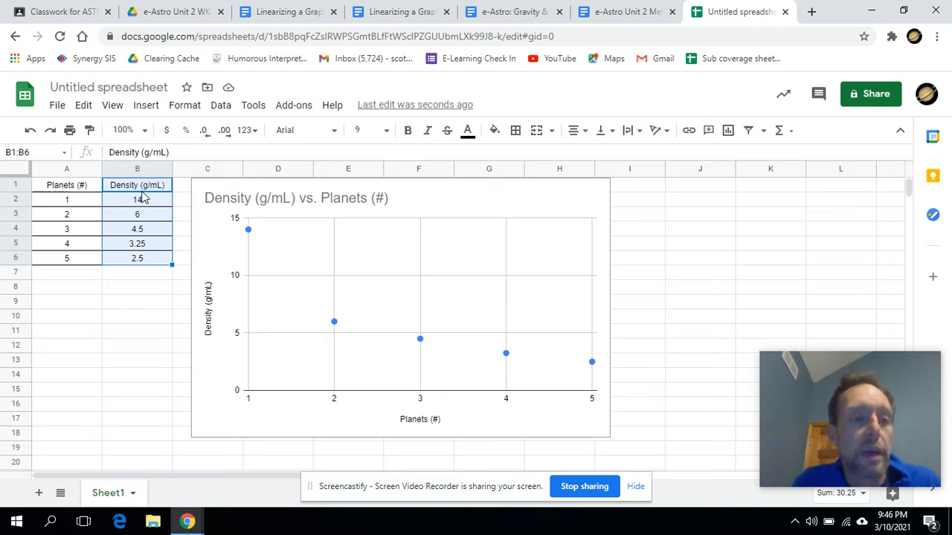
{"action": "left_click", "coordinate": [144, 199]}
{"action": "left_click_drag", "start_coordinate": [147, 187], "coordinate": [149, 255]}
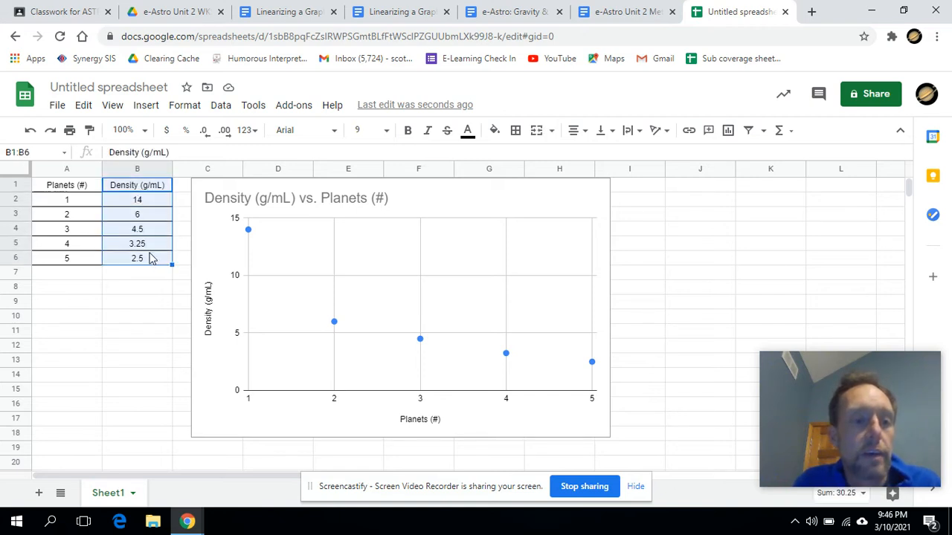
{"action": "right_click", "coordinate": [153, 208]}
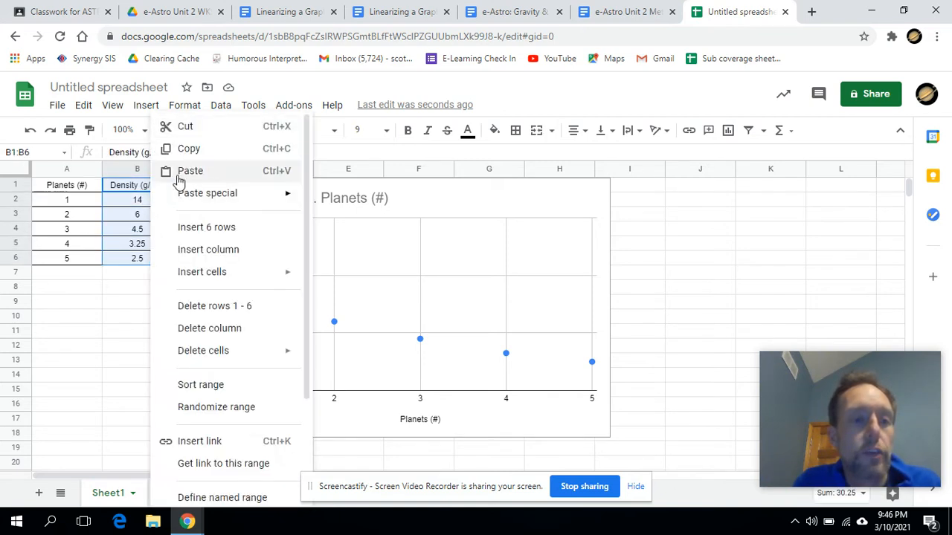
{"action": "left_click", "coordinate": [190, 151]}
{"action": "left_click", "coordinate": [144, 302]}
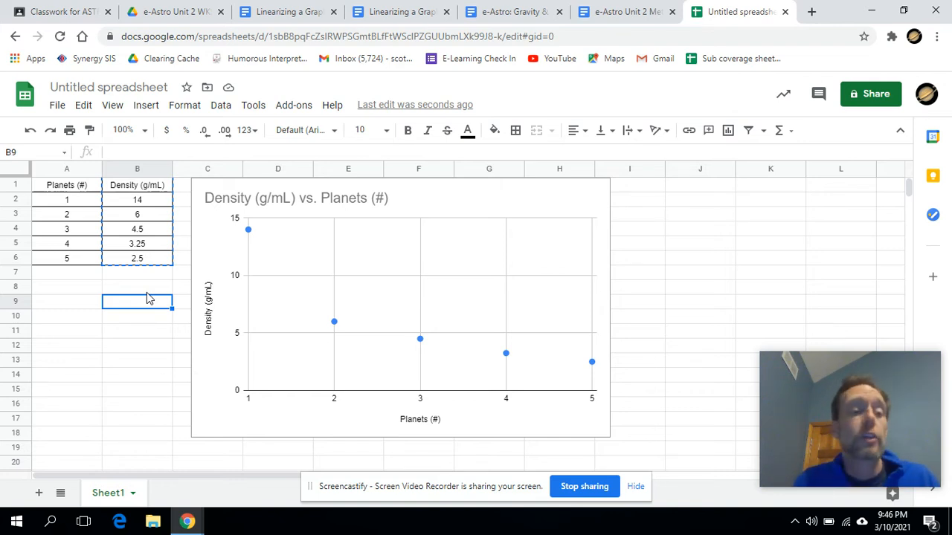
{"action": "right_click", "coordinate": [146, 302]}
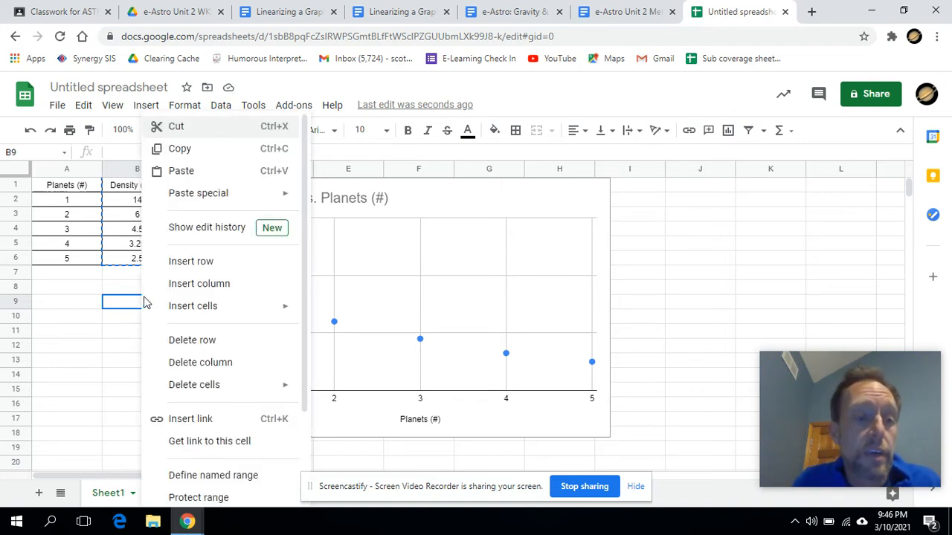
{"action": "left_click", "coordinate": [185, 171]}
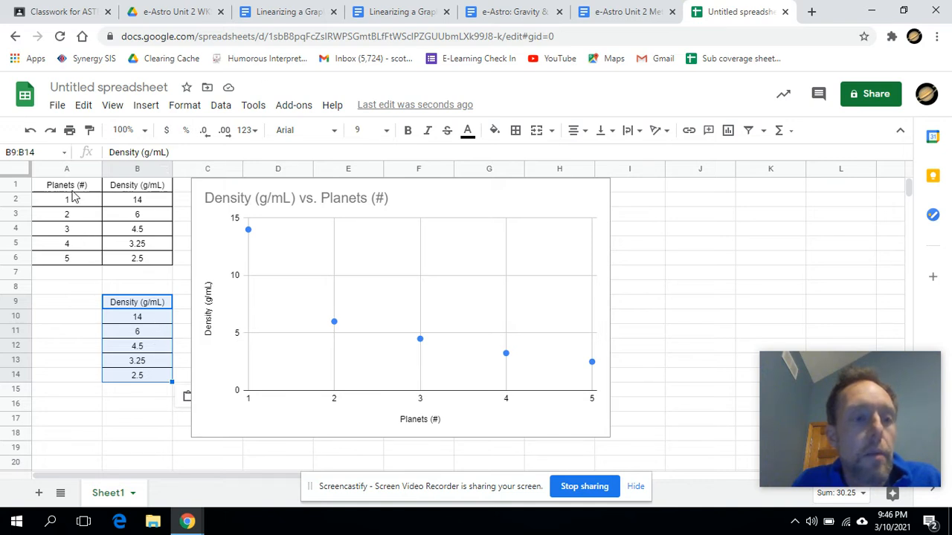
Enter the header 1/Planets in cell A9 beside the copied density column
{"action": "left_click", "coordinate": [69, 301]}
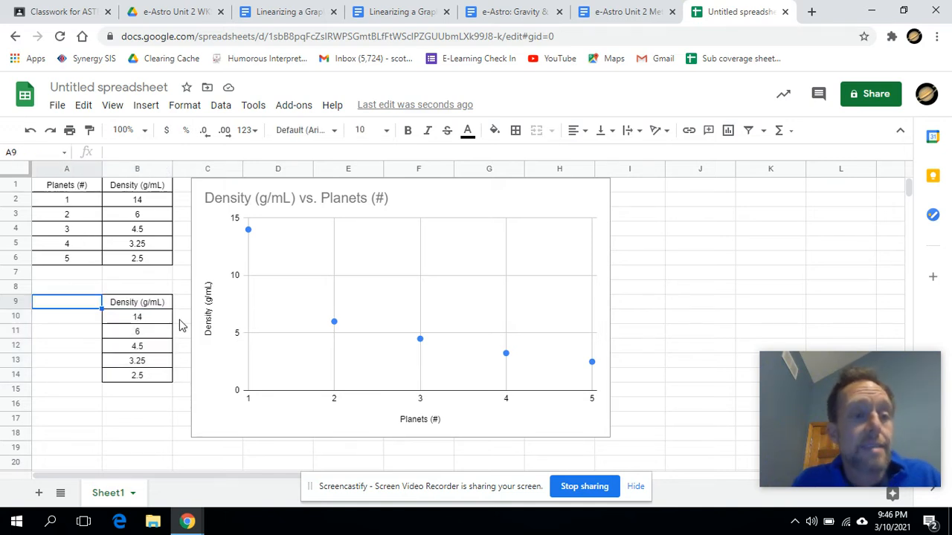
{"action": "type", "text": "Planets"}
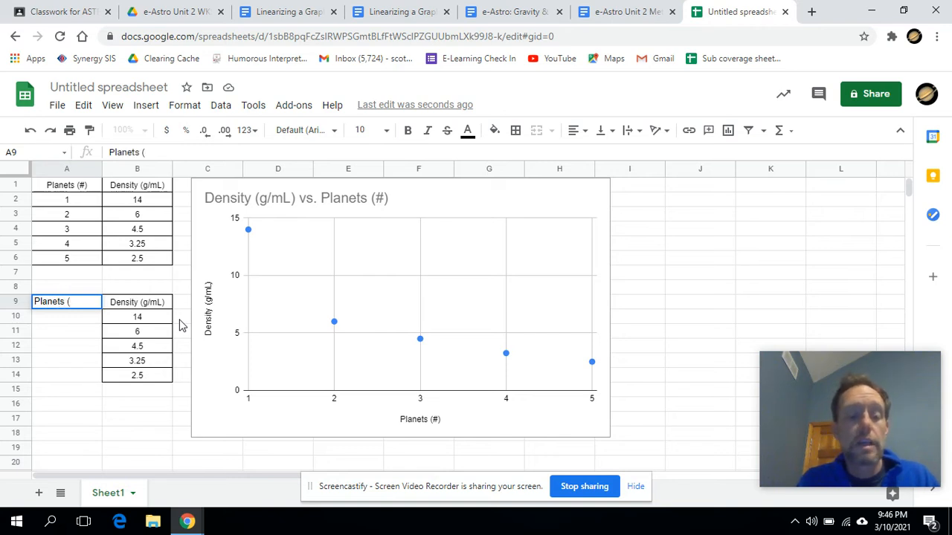
{"action": "type", "text": " ("}
{"action": "key", "text": "BackSpace"}
{"action": "key", "text": "BackSpace"}
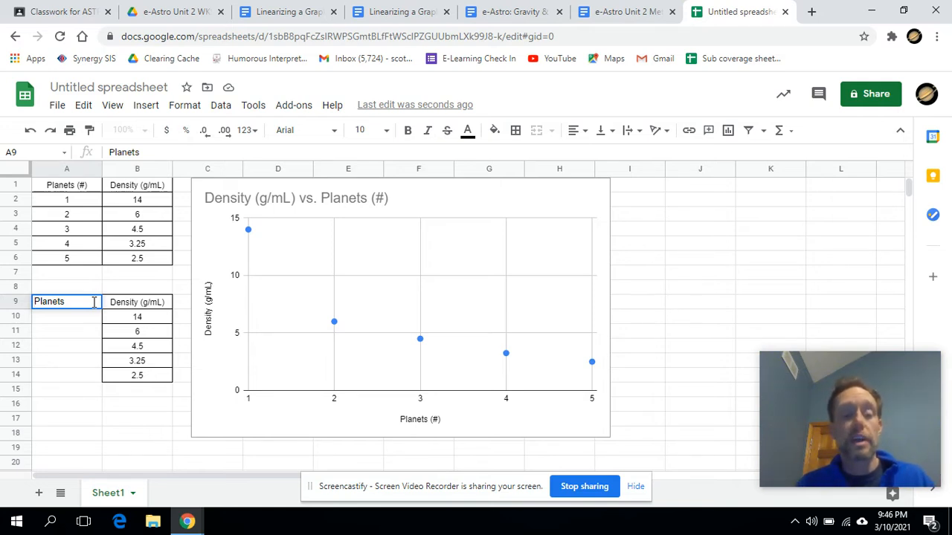
{"action": "type", "text": "1/"}
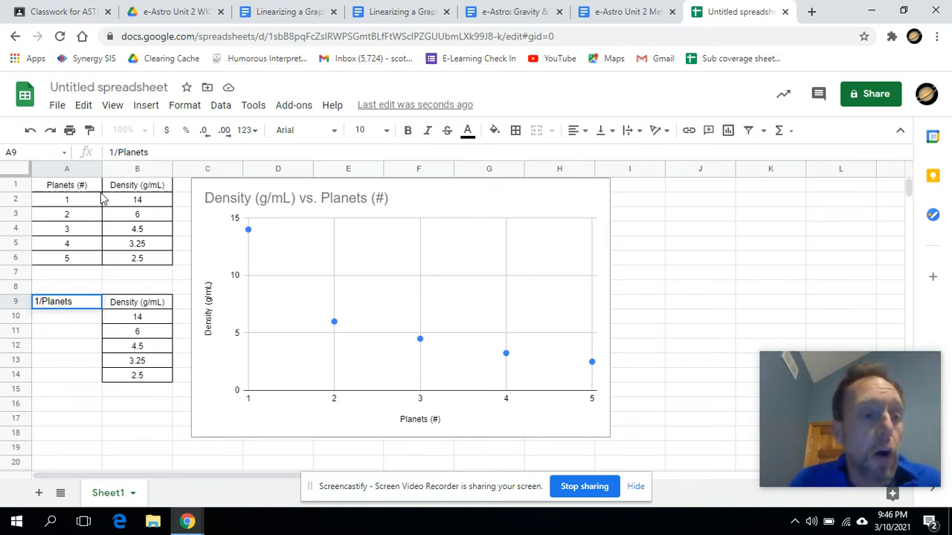
{"action": "left_click", "coordinate": [76, 201]}
Enter the formula =1/A2 in cell A10 to compute the inverse of the first planet number
{"action": "left_click", "coordinate": [71, 316]}
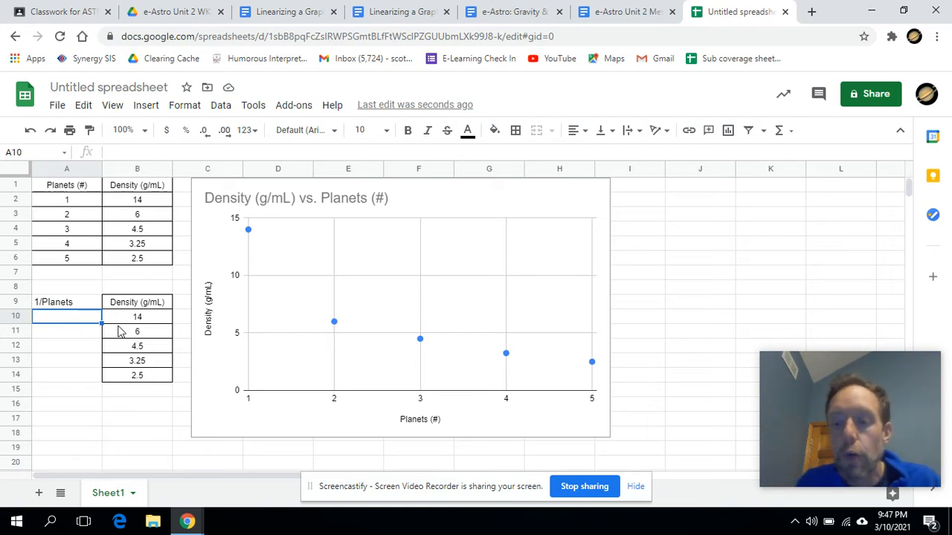
{"action": "type", "text": "="}
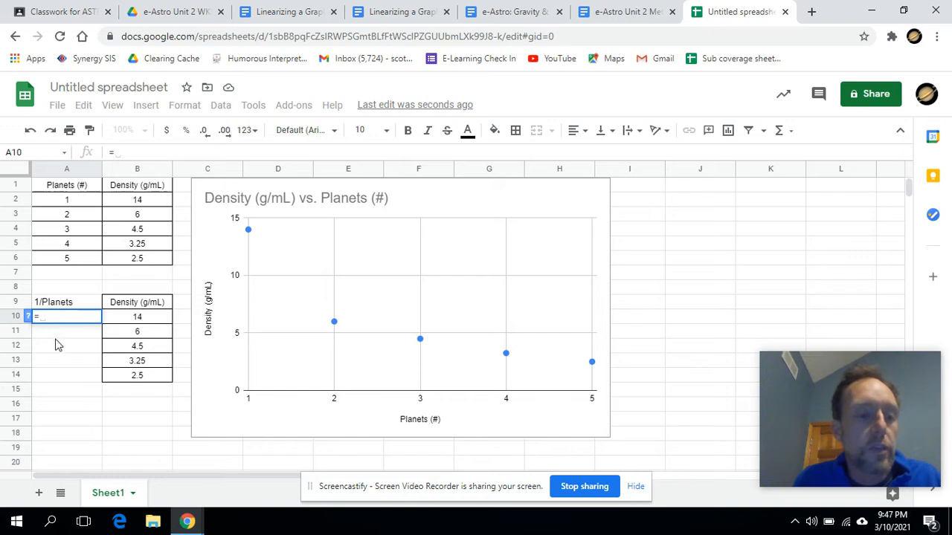
{"action": "type", "text": "1"}
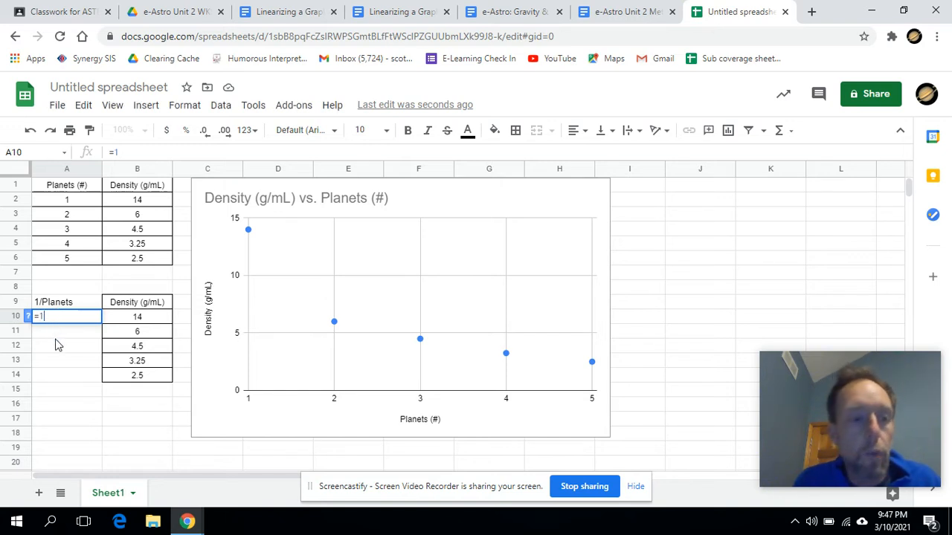
{"action": "type", "text": "/"}
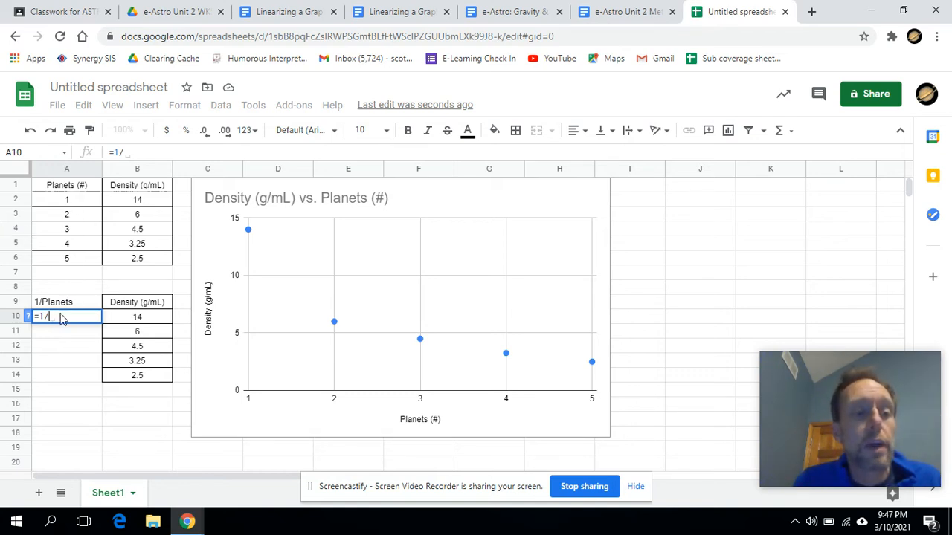
{"action": "left_click", "coordinate": [72, 203]}
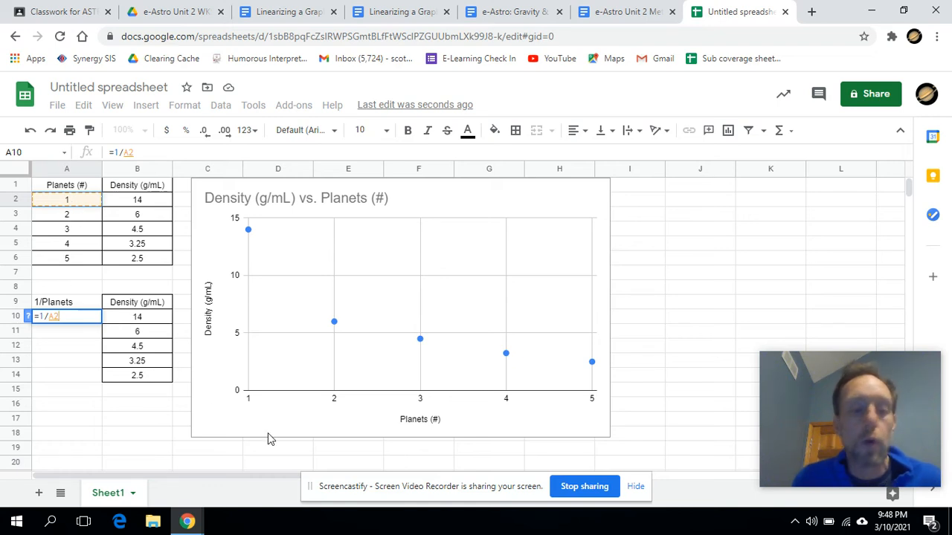
{"action": "key", "text": "Return"}
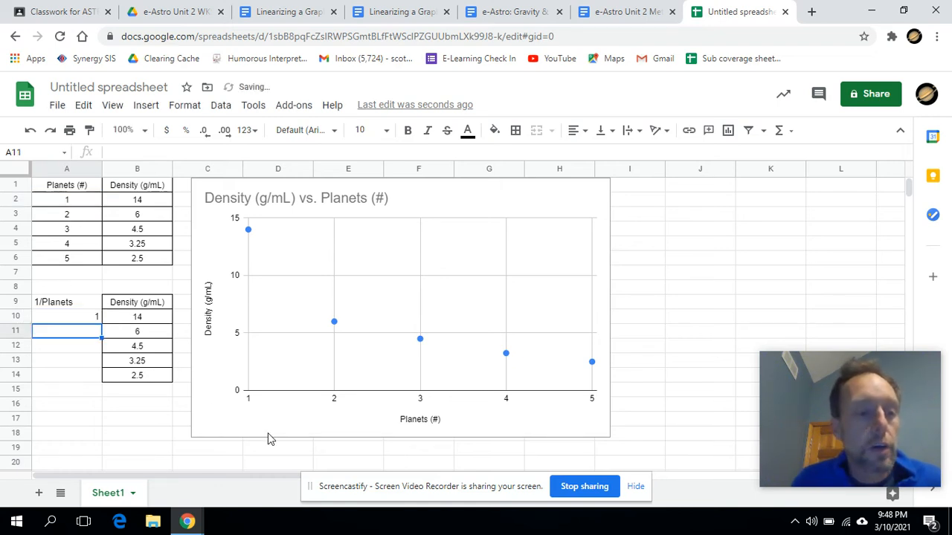
Fill the inverse formula from A10 down through A14 and deselect the range
{"action": "left_click", "coordinate": [94, 319]}
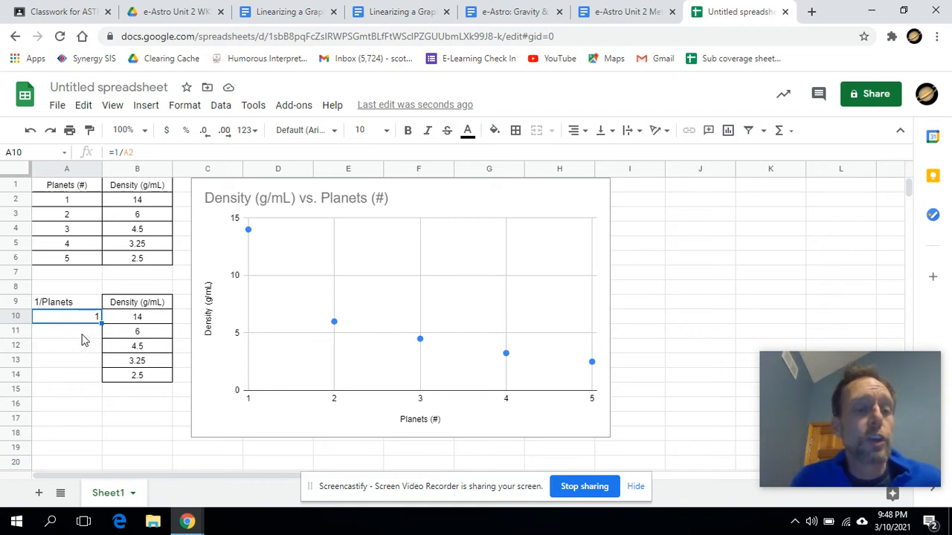
{"action": "left_click", "coordinate": [74, 327]}
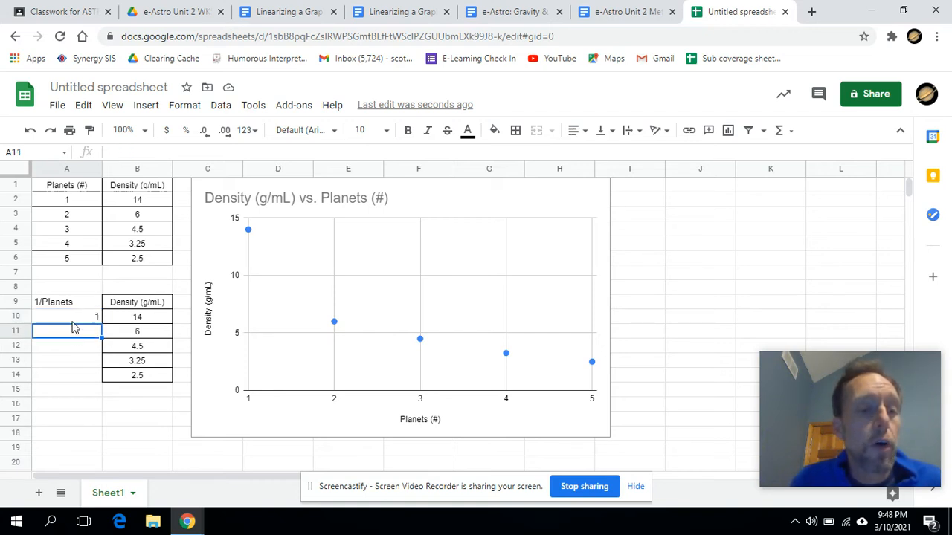
{"action": "left_click", "coordinate": [72, 320]}
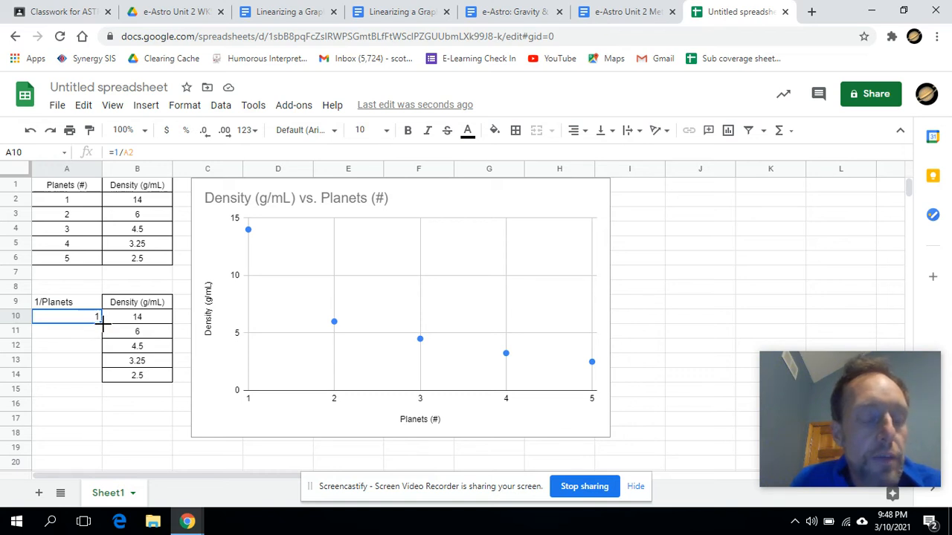
{"action": "left_click_drag", "start_coordinate": [102, 338], "coordinate": [99, 375]}
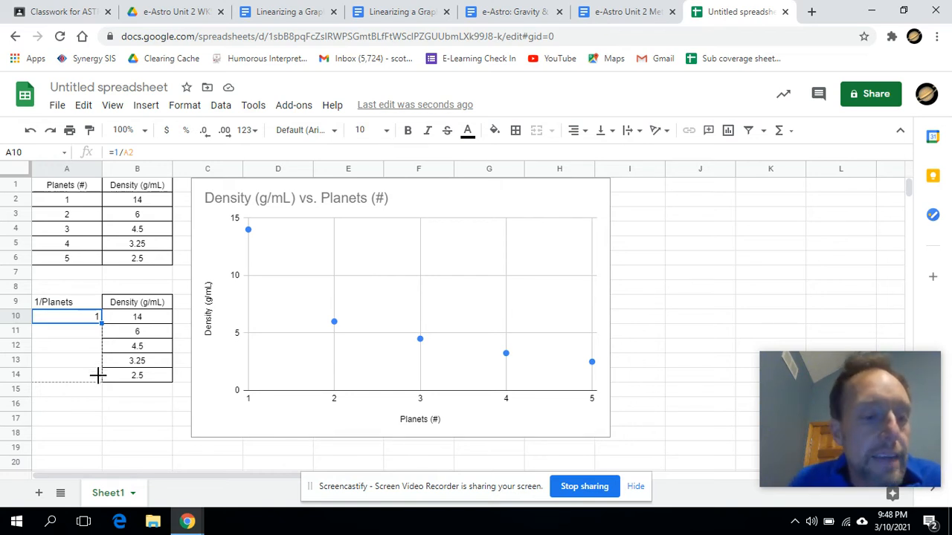
{"action": "left_click_drag", "start_coordinate": [99, 376], "coordinate": [100, 377]}
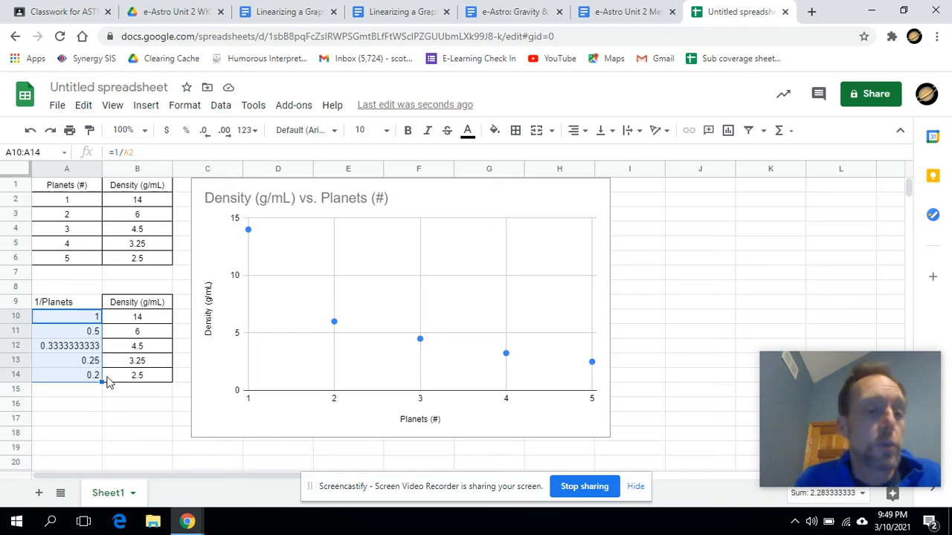
{"action": "left_click", "coordinate": [110, 405]}
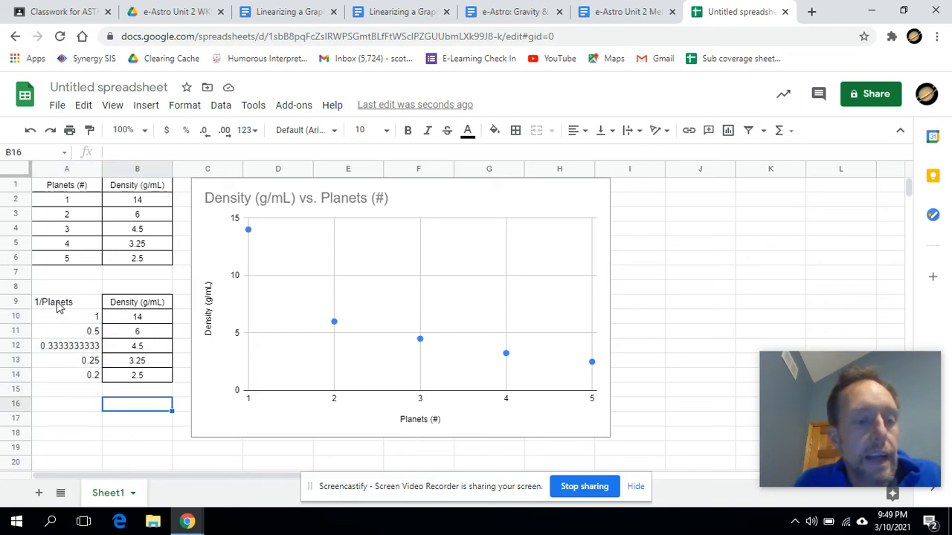
Insert a scatter chart from the 1/Planets and density data in A9:B14 and align it with the top of the first chart
{"action": "left_click_drag", "start_coordinate": [59, 307], "coordinate": [149, 383]}
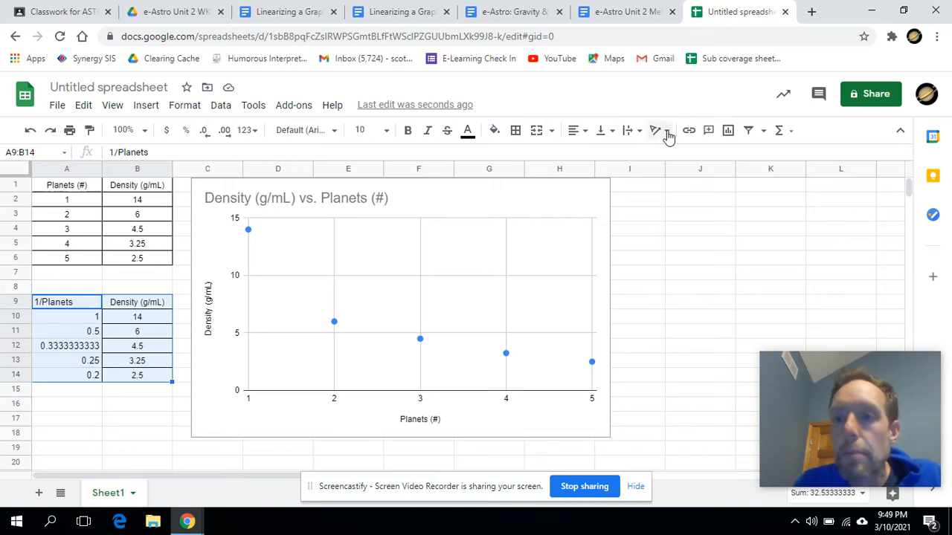
{"action": "left_click", "coordinate": [727, 131]}
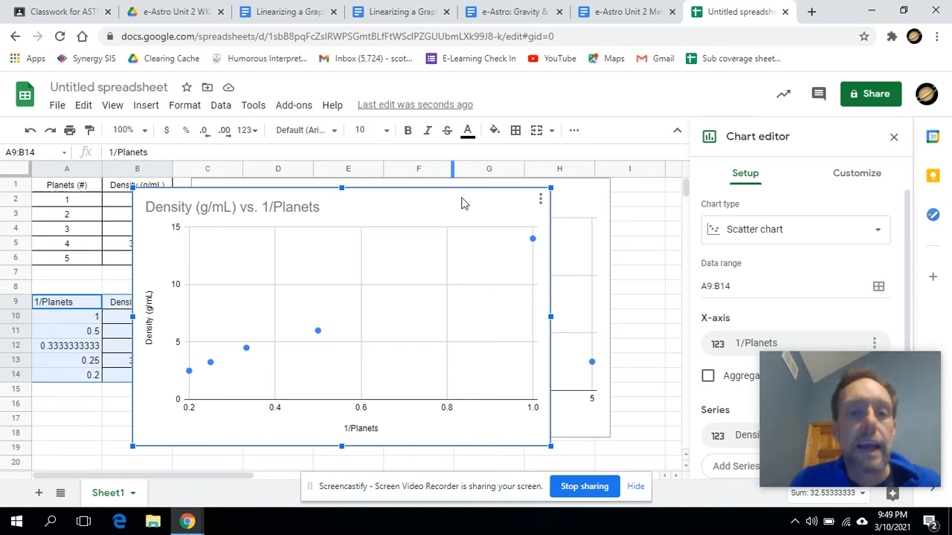
{"action": "left_click_drag", "start_coordinate": [463, 197], "coordinate": [473, 186]}
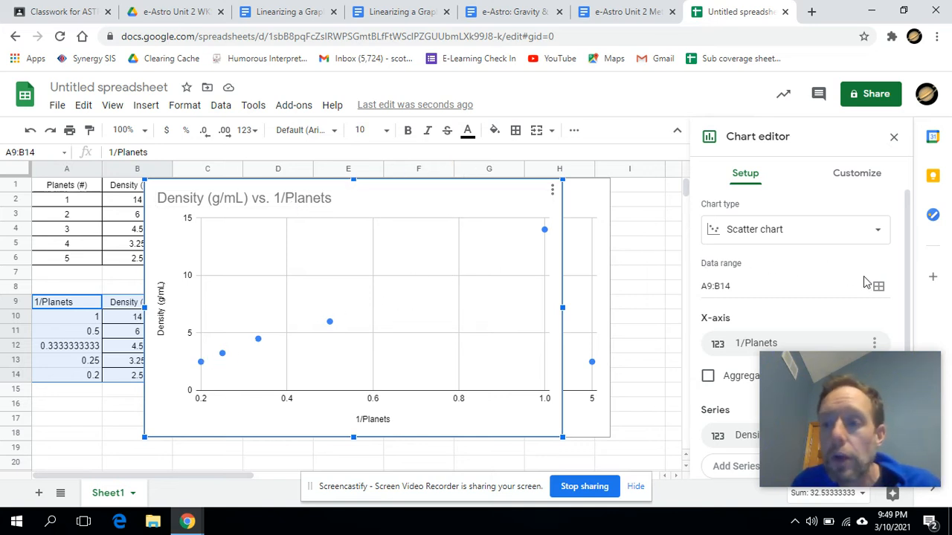
{"action": "mouse_move", "coordinate": [878, 379]}
{"action": "left_click_drag", "start_coordinate": [878, 379], "coordinate": [610, 402]}
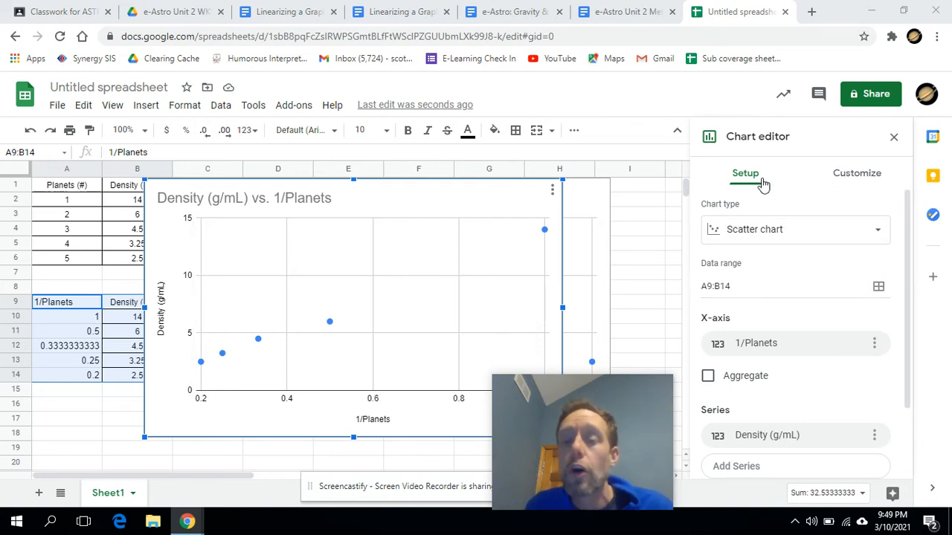
{"action": "mouse_move", "coordinate": [908, 212]}
{"action": "left_mouse_down"}
{"action": "mouse_move", "coordinate": [907, 227]}
{"action": "mouse_move", "coordinate": [907, 203]}
{"action": "left_mouse_up"}
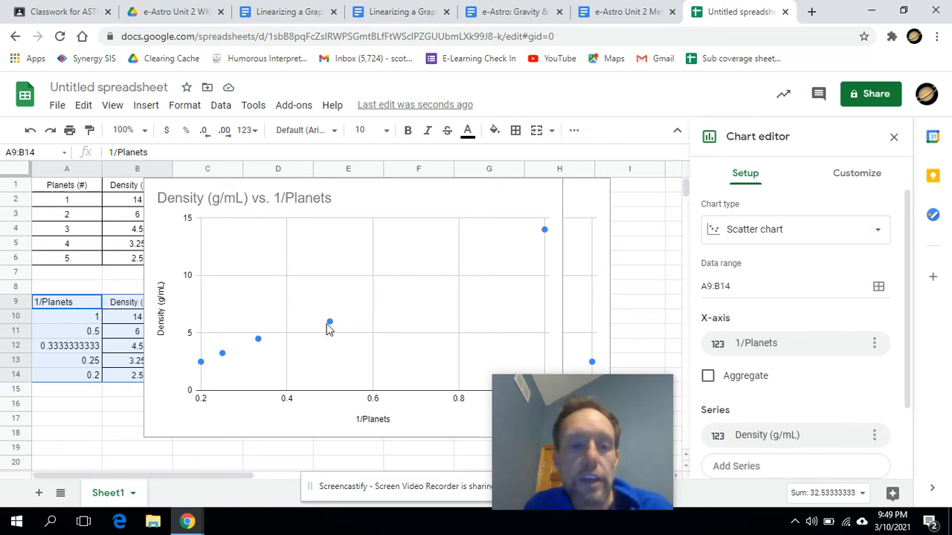
Add a linear trendline to the Density (g/mL) series of the 1/Planets scatter chart
{"action": "left_click", "coordinate": [259, 341]}
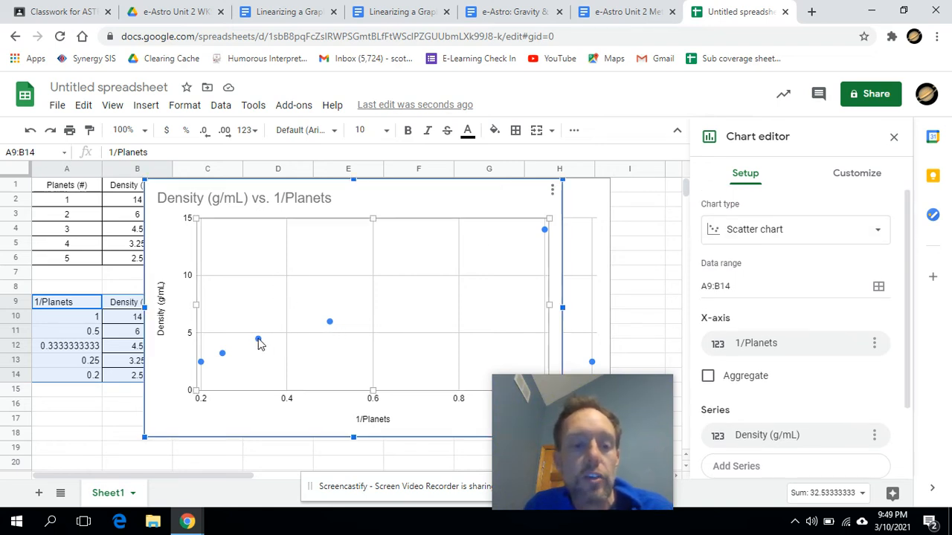
{"action": "left_click", "coordinate": [262, 343]}
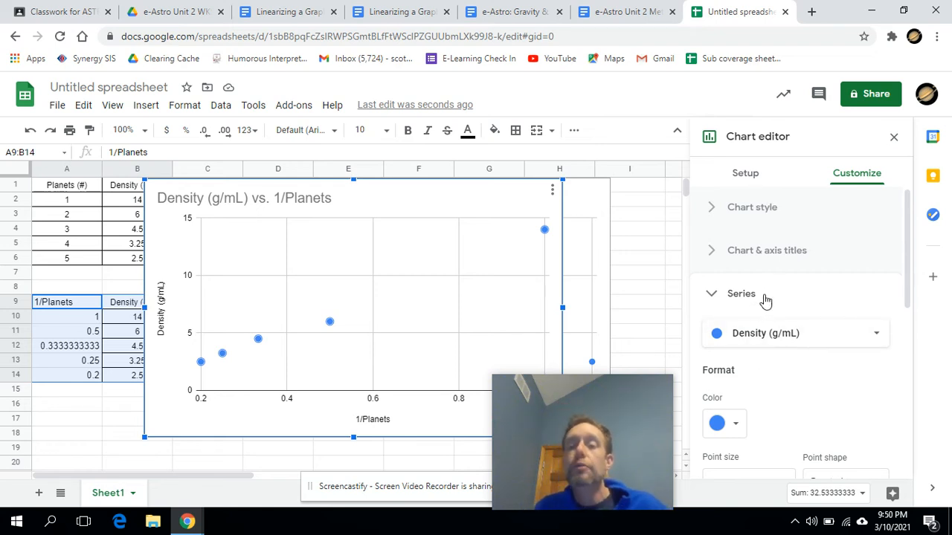
{"action": "scroll", "coordinate": [766, 298], "scroll_direction": "down", "scroll_amount": 4}
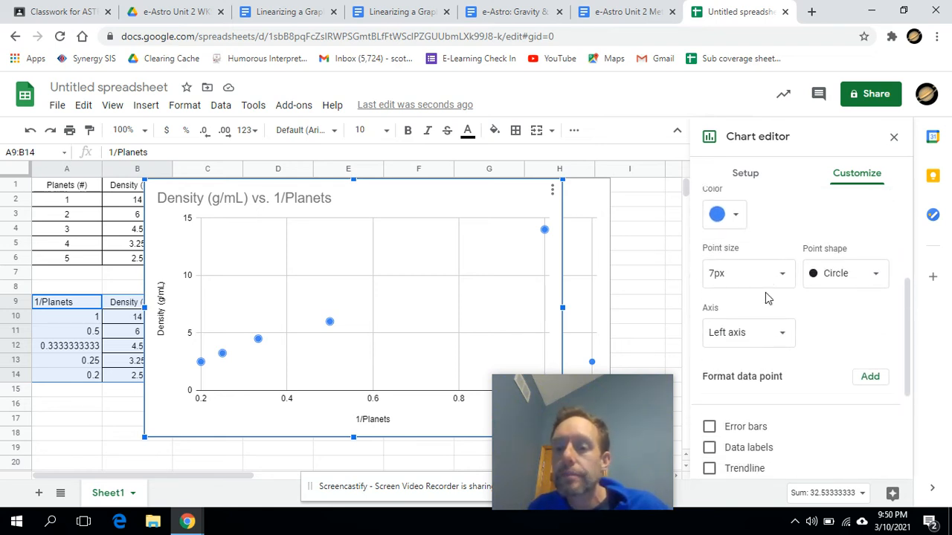
{"action": "scroll", "coordinate": [766, 298], "scroll_direction": "down", "scroll_amount": 1}
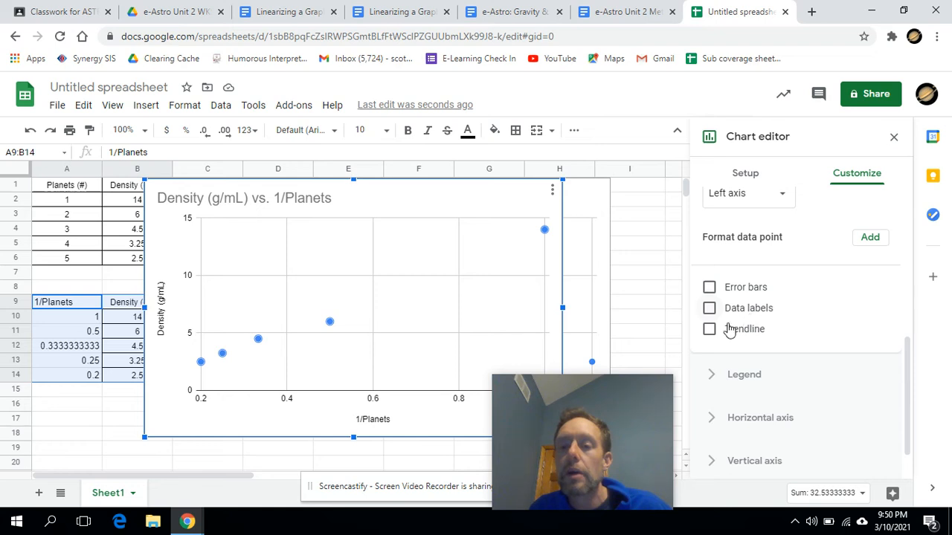
{"action": "left_click", "coordinate": [710, 331]}
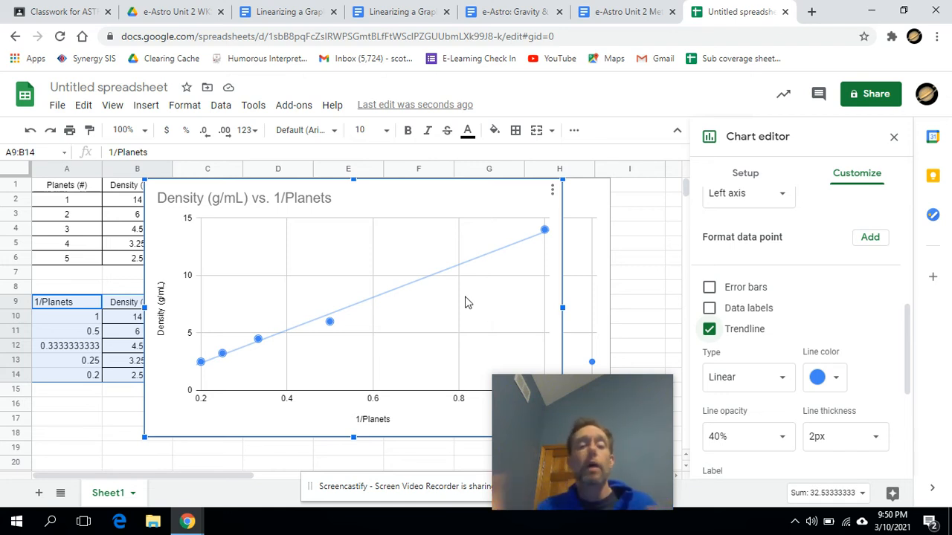
Label the trendline with its equation and show its R² value
{"action": "scroll", "coordinate": [788, 327], "scroll_direction": "down", "scroll_amount": 1}
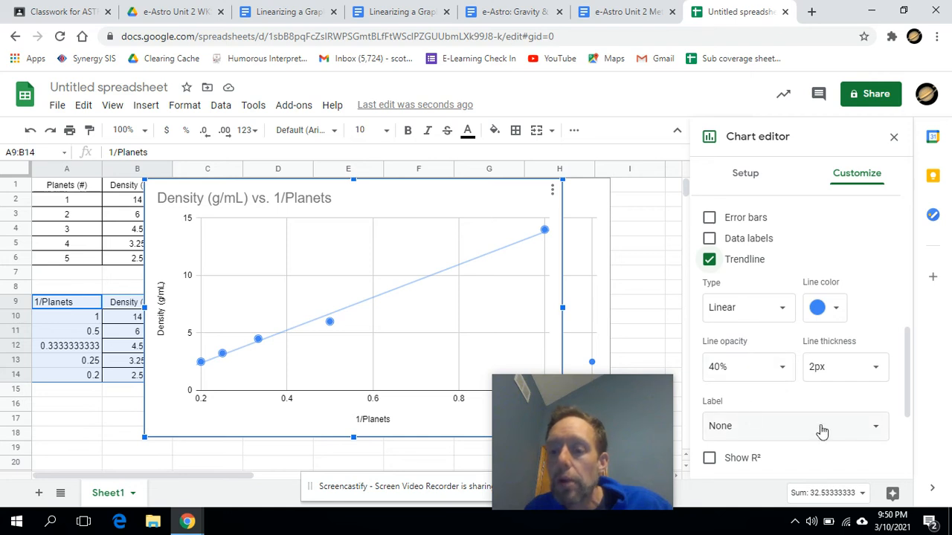
{"action": "left_click", "coordinate": [869, 432]}
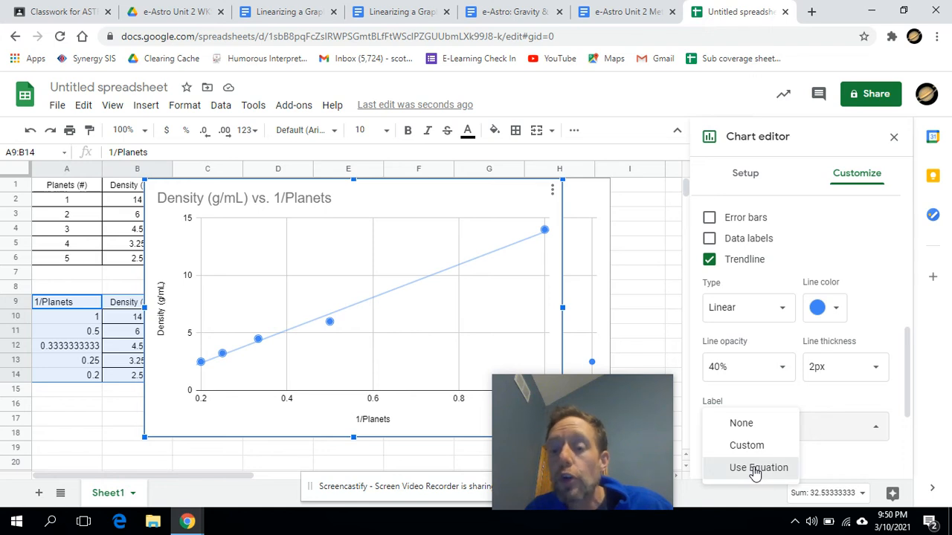
{"action": "left_click", "coordinate": [755, 468]}
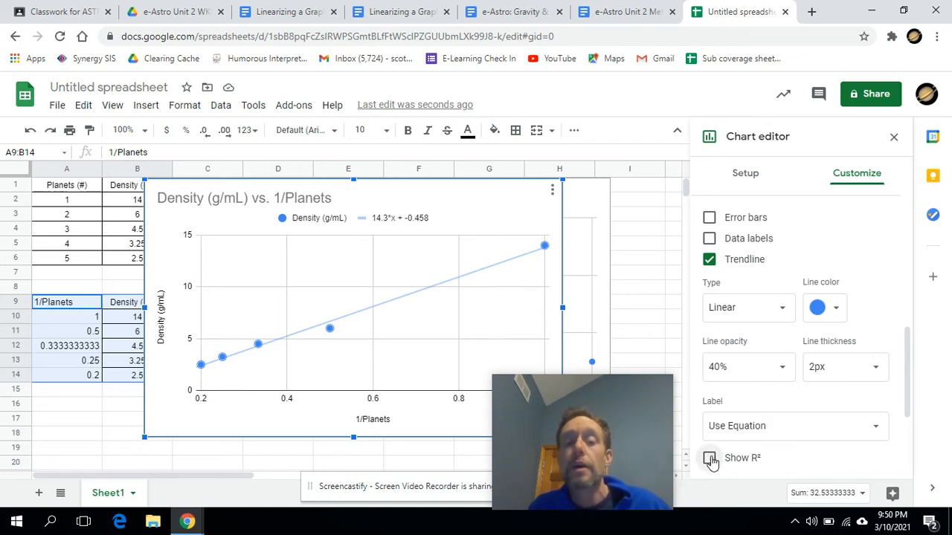
{"action": "left_click", "coordinate": [710, 459]}
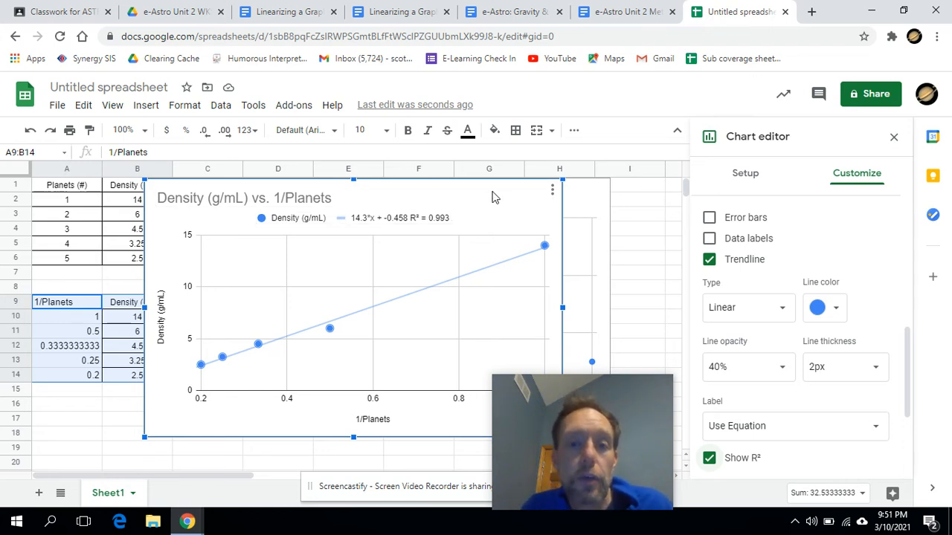
Move the 1/Planets chart clear of the data tables in columns A and B, and deselect it
{"action": "double_click", "coordinate": [330, 330]}
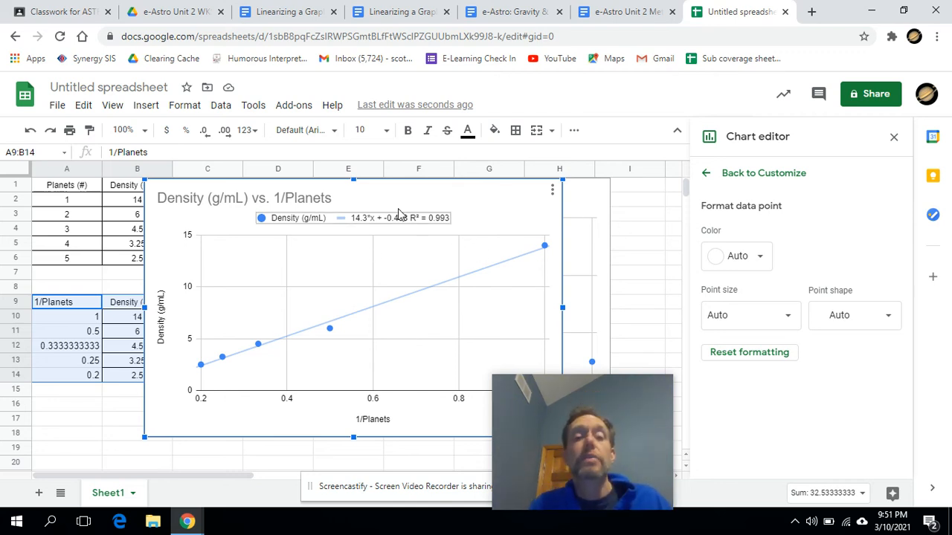
{"action": "left_click_drag", "start_coordinate": [445, 185], "coordinate": [540, 185]}
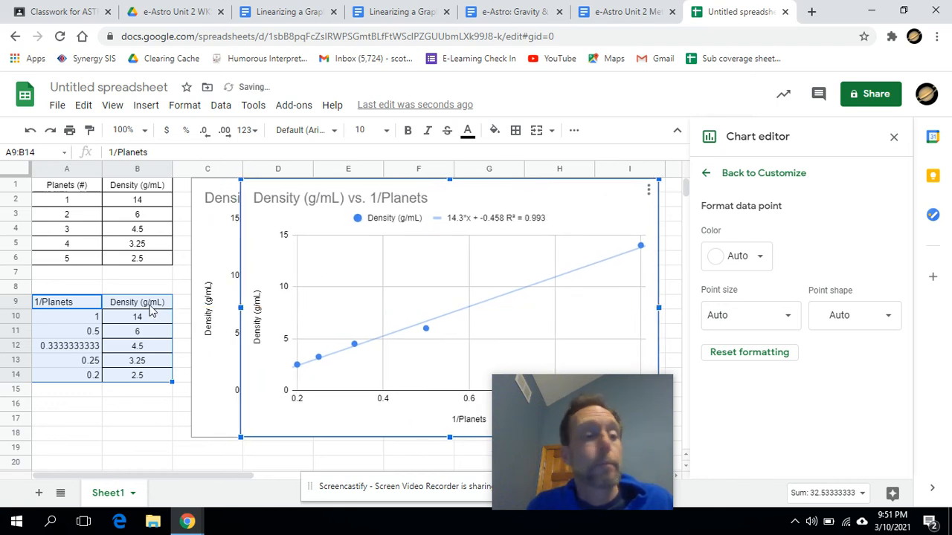
{"action": "left_click", "coordinate": [64, 322]}
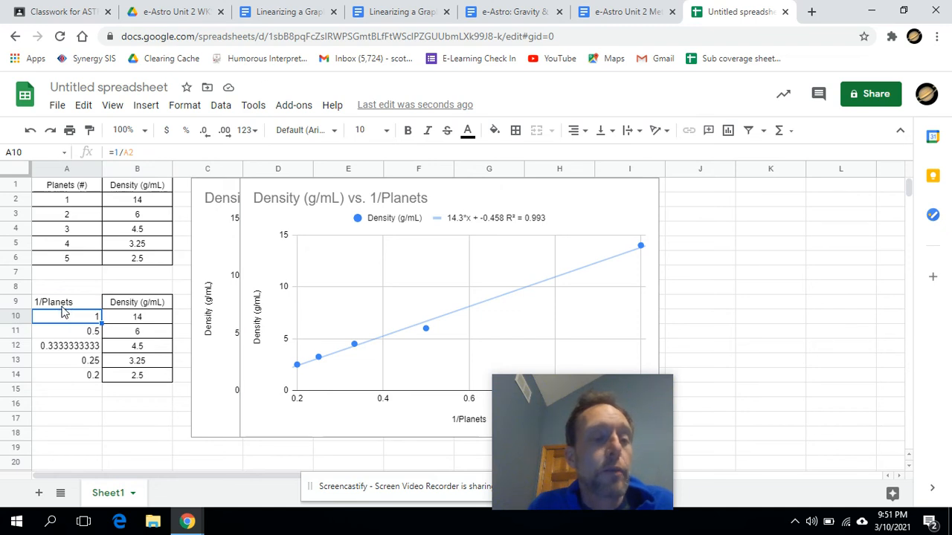
Clear the 1/Planets values from cells A10:A14 of the second data table
{"action": "left_click", "coordinate": [64, 305]}
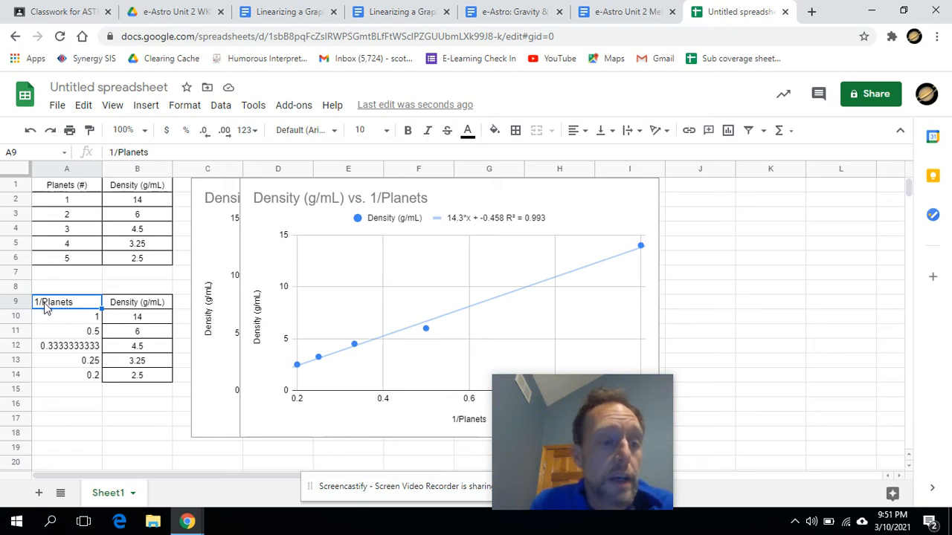
{"action": "left_click", "coordinate": [81, 327]}
{"action": "left_click_drag", "start_coordinate": [80, 316], "coordinate": [95, 374]}
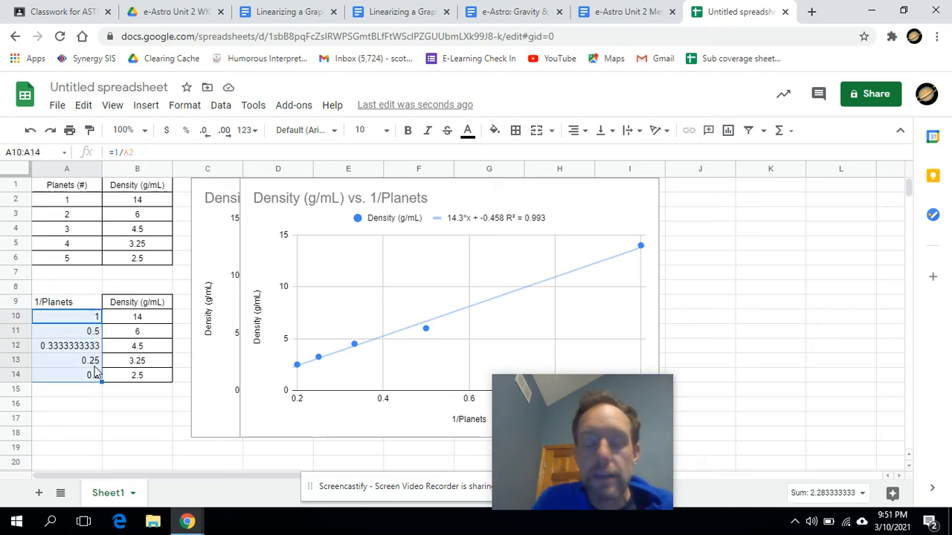
{"action": "key", "text": "Delete"}
Replace the header in cell A9 with "Planets^2"
{"action": "left_click", "coordinate": [77, 308]}
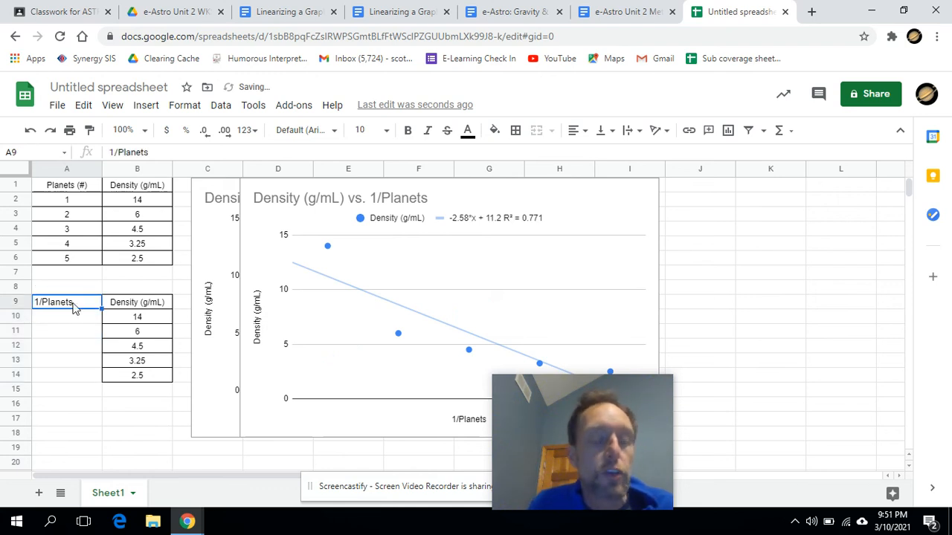
{"action": "key", "text": "Delete"}
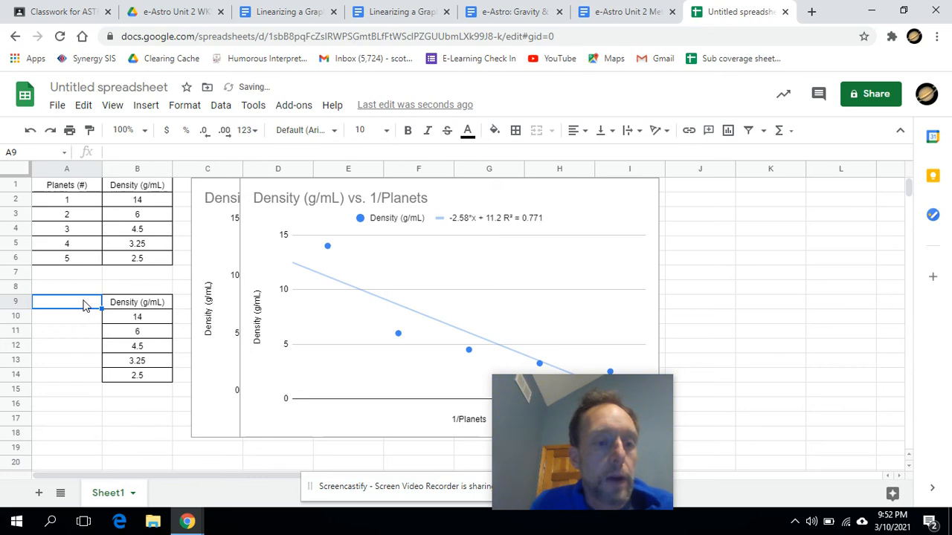
{"action": "type", "text": "Planets^2"}
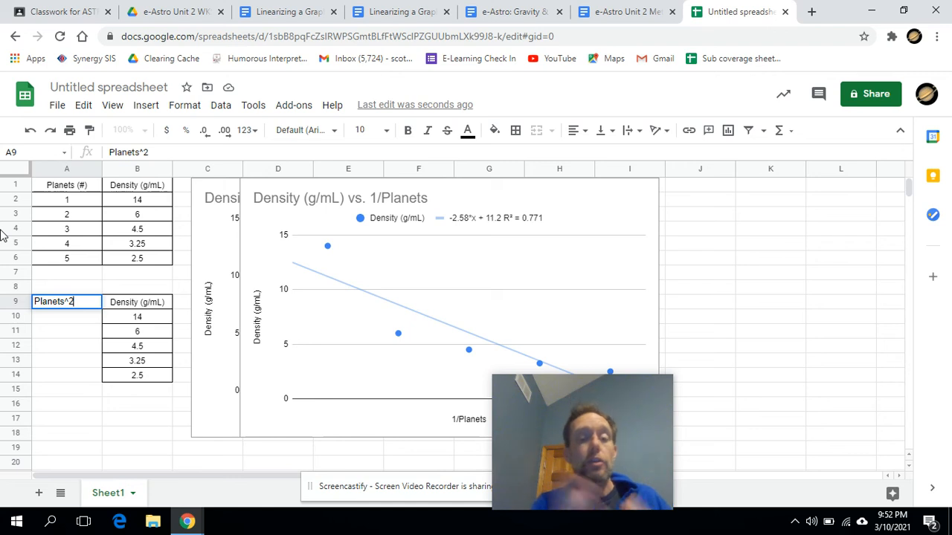
Enter the formula =A2^2 in cell A10 and fill it down through A14
{"action": "left_click", "coordinate": [78, 323]}
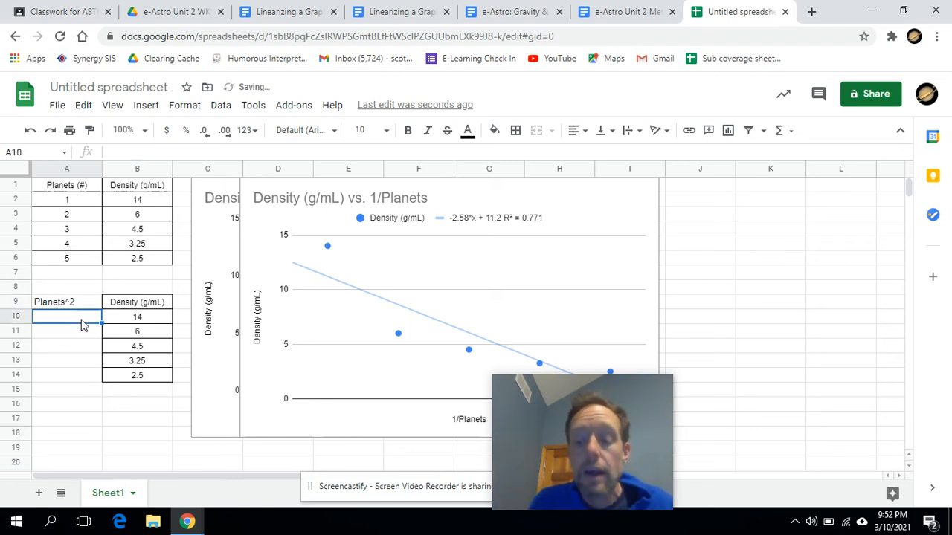
{"action": "type", "text": "="}
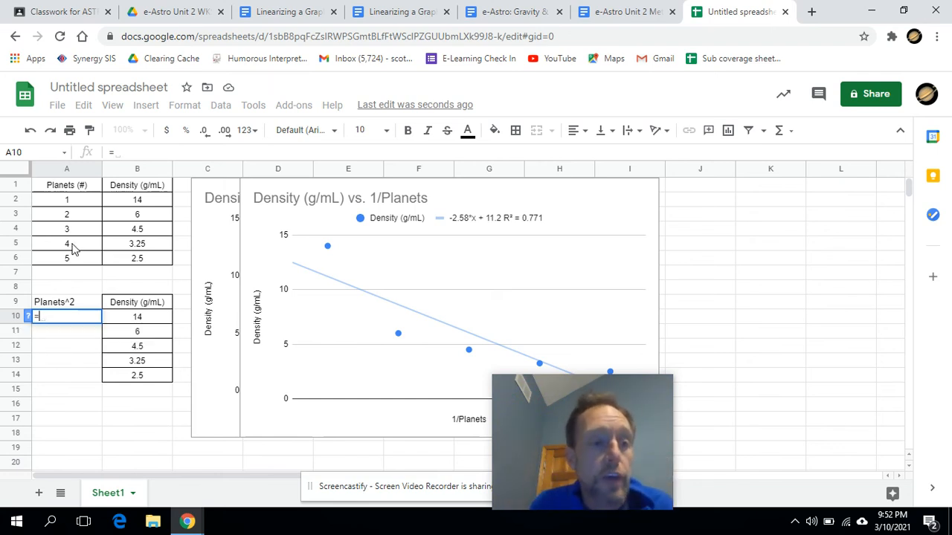
{"action": "left_click", "coordinate": [78, 202]}
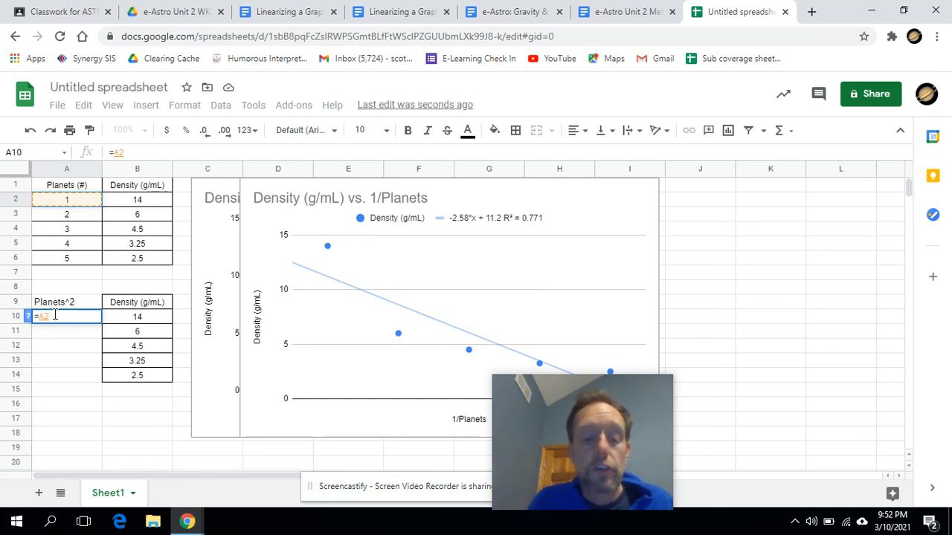
{"action": "type", "text": "^2"}
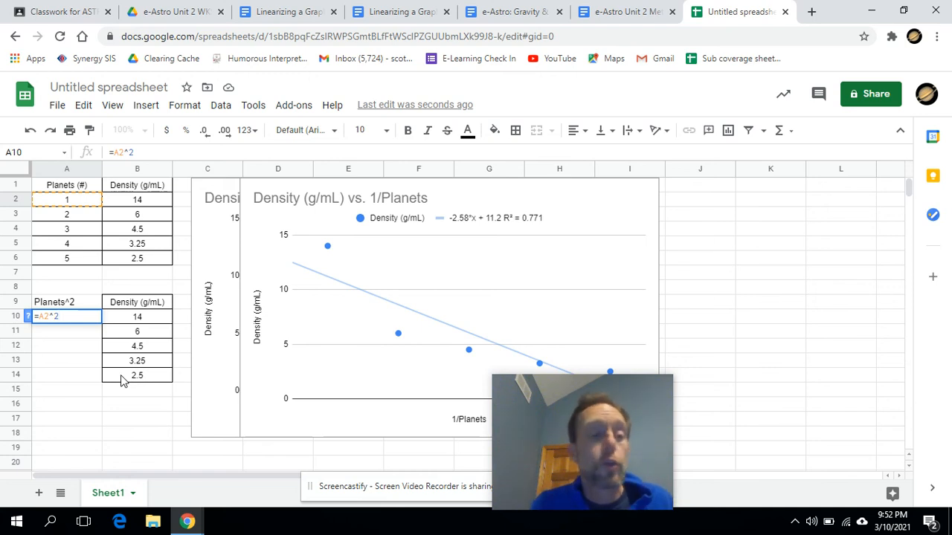
{"action": "key", "text": "Return"}
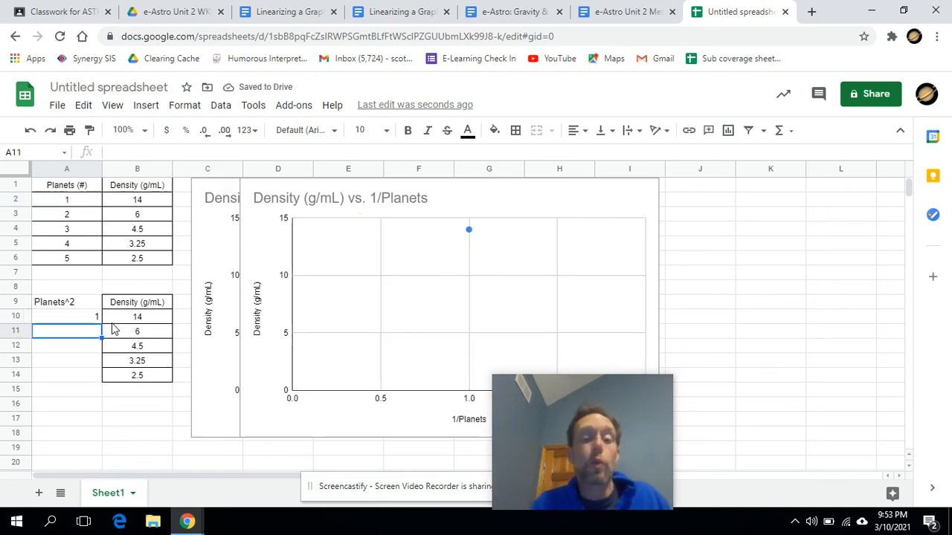
{"action": "left_click", "coordinate": [84, 318]}
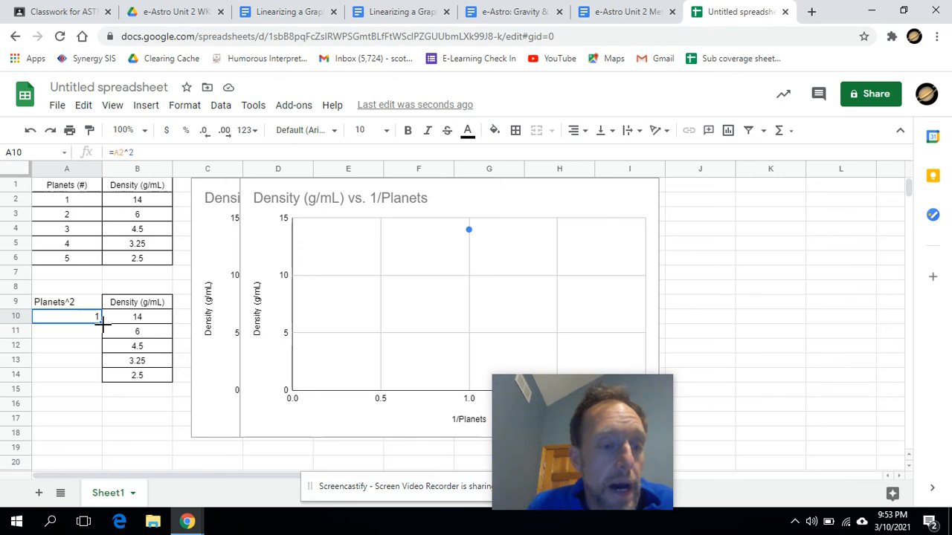
{"action": "left_click_drag", "start_coordinate": [102, 320], "coordinate": [92, 381]}
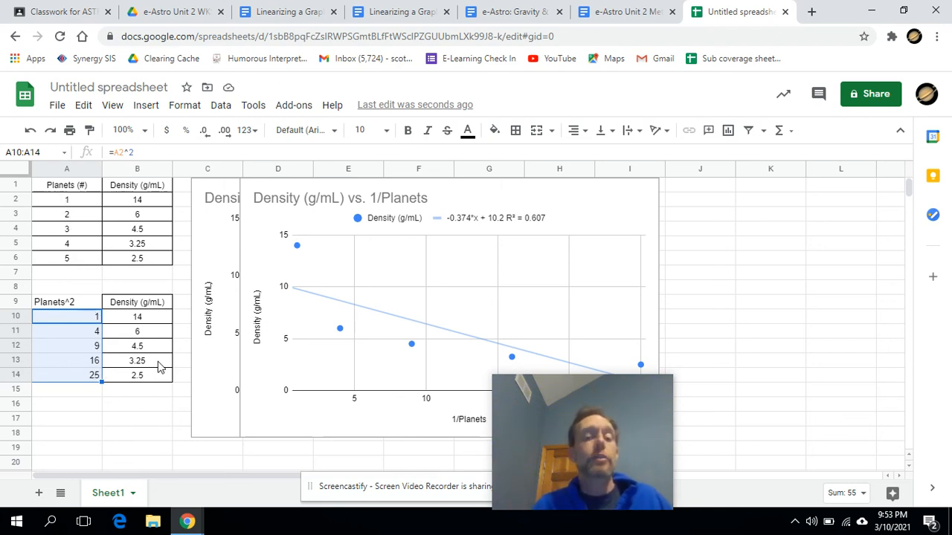
{"action": "left_click", "coordinate": [71, 304]}
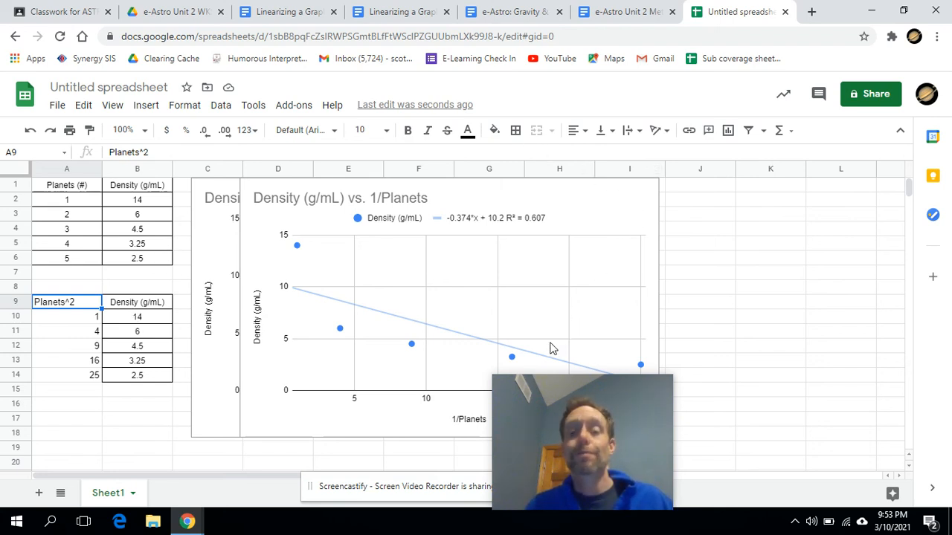
{"action": "left_click", "coordinate": [636, 424]}
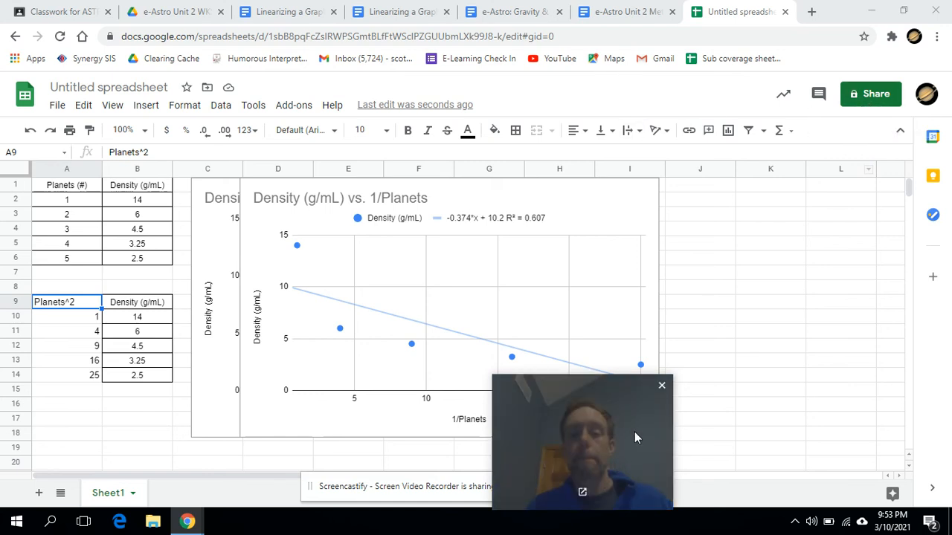
{"action": "left_click", "coordinate": [661, 386]}
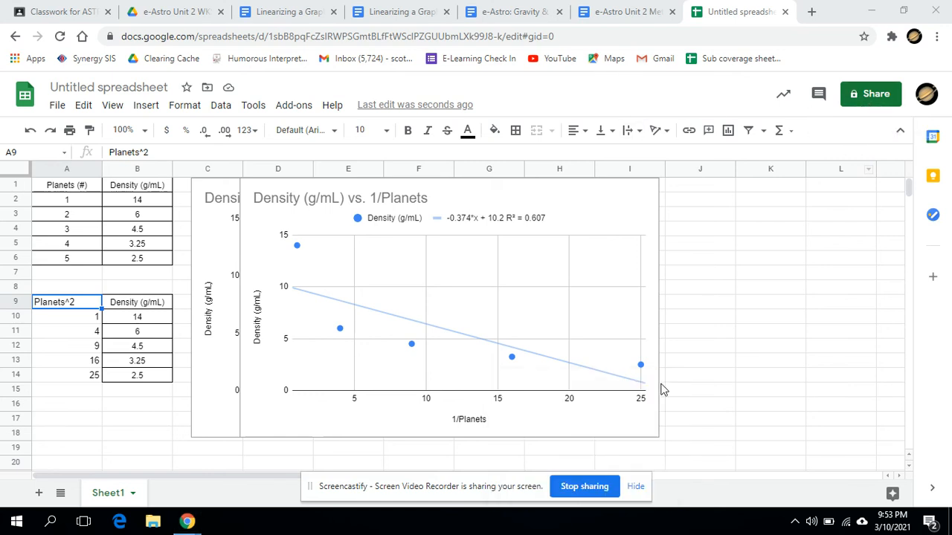